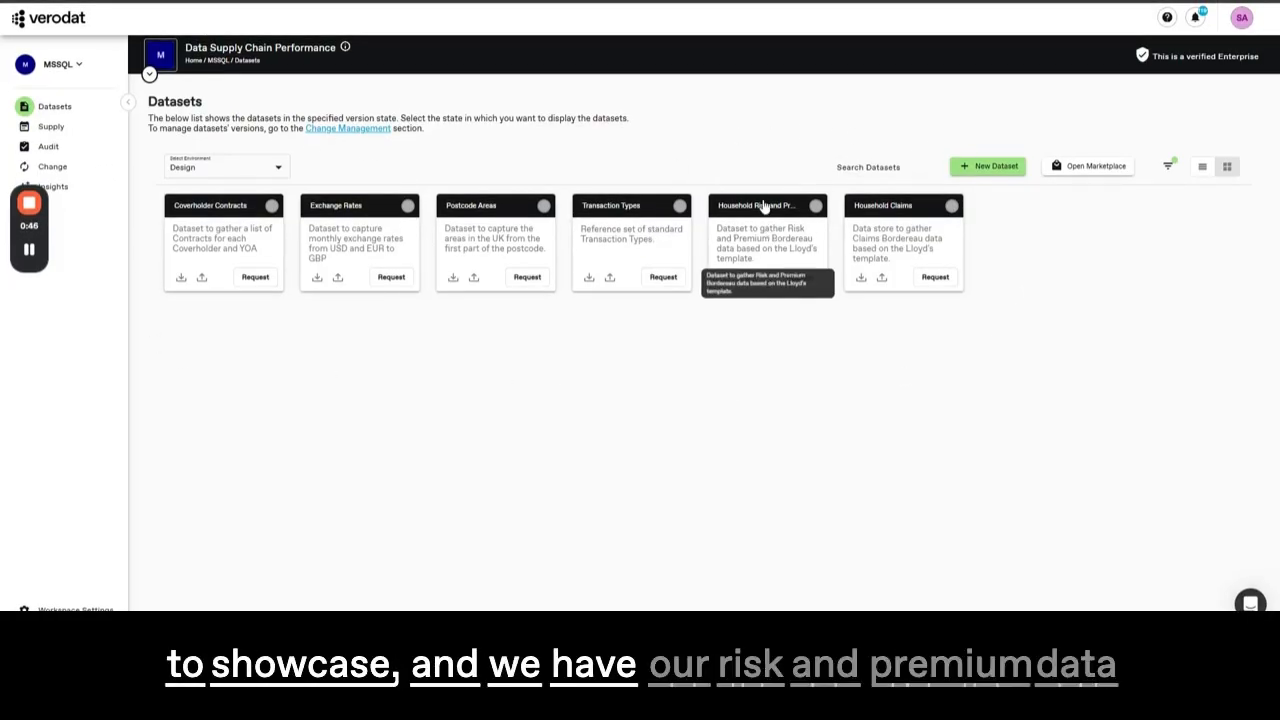
Open the Household Risk and Premium dataset and review its data uploads and data outputs.
{"action": "left_click", "coordinate": [763, 226]}
{"action": "left_click", "coordinate": [575, 120]}
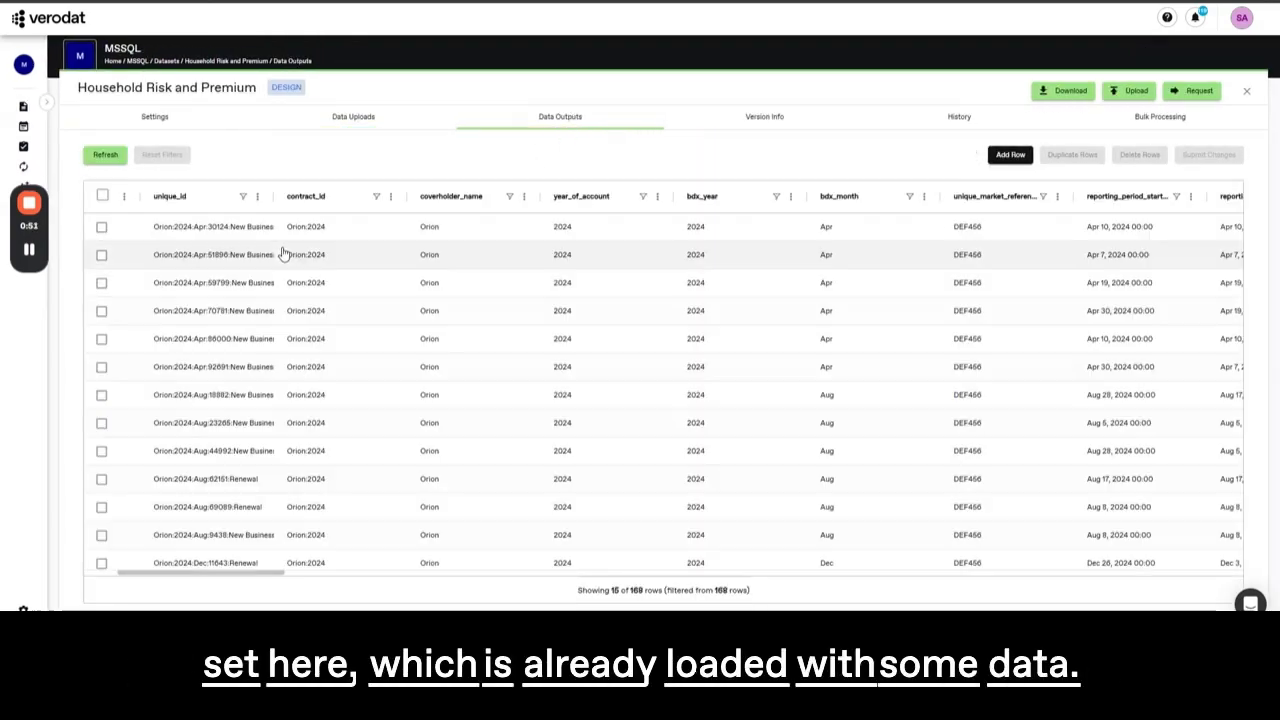
{"action": "left_click", "coordinate": [353, 116]}
{"action": "left_click", "coordinate": [192, 151]}
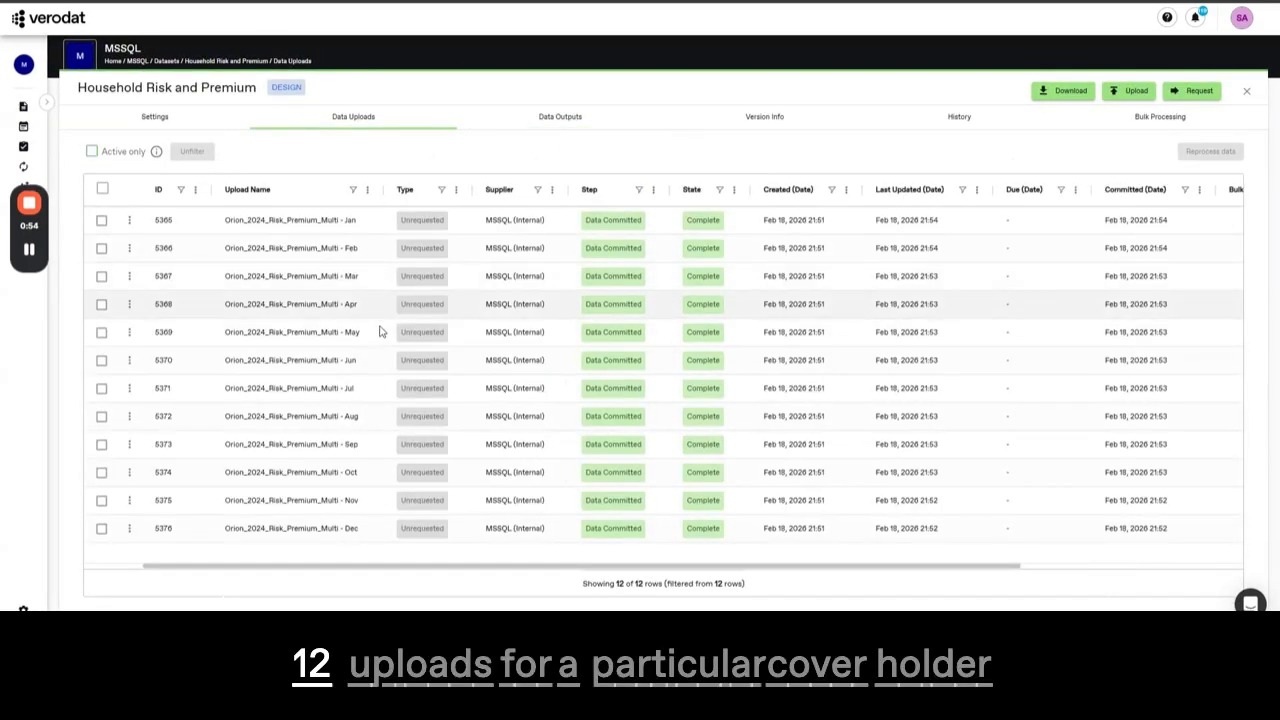
{"action": "left_click", "coordinate": [550, 117]}
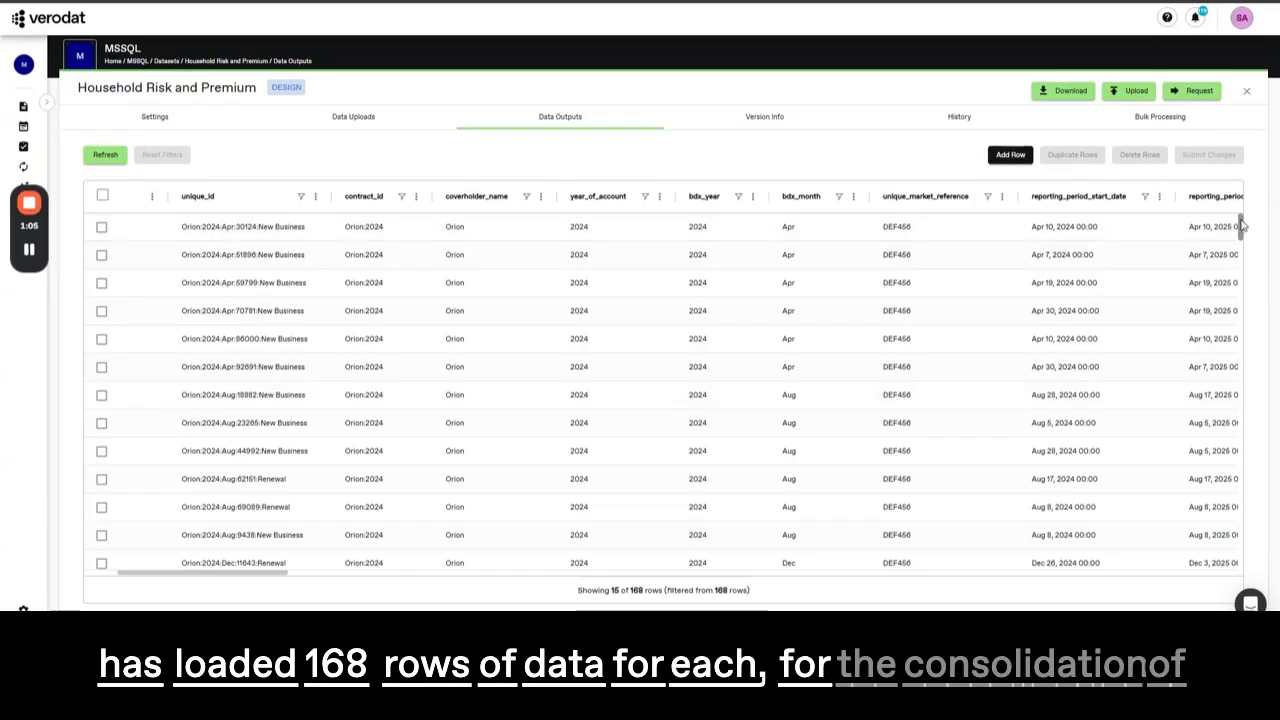
{"action": "mouse_move", "coordinate": [1241, 225]}
{"action": "left_mouse_down"}
{"action": "mouse_move", "coordinate": [1241, 238]}
{"action": "mouse_move", "coordinate": [1240, 218]}
{"action": "left_mouse_up"}
Switch to the database client and reopen the household_risk_and_premium table to view its rows.
{"action": "key", "text": "alt+Tab"}
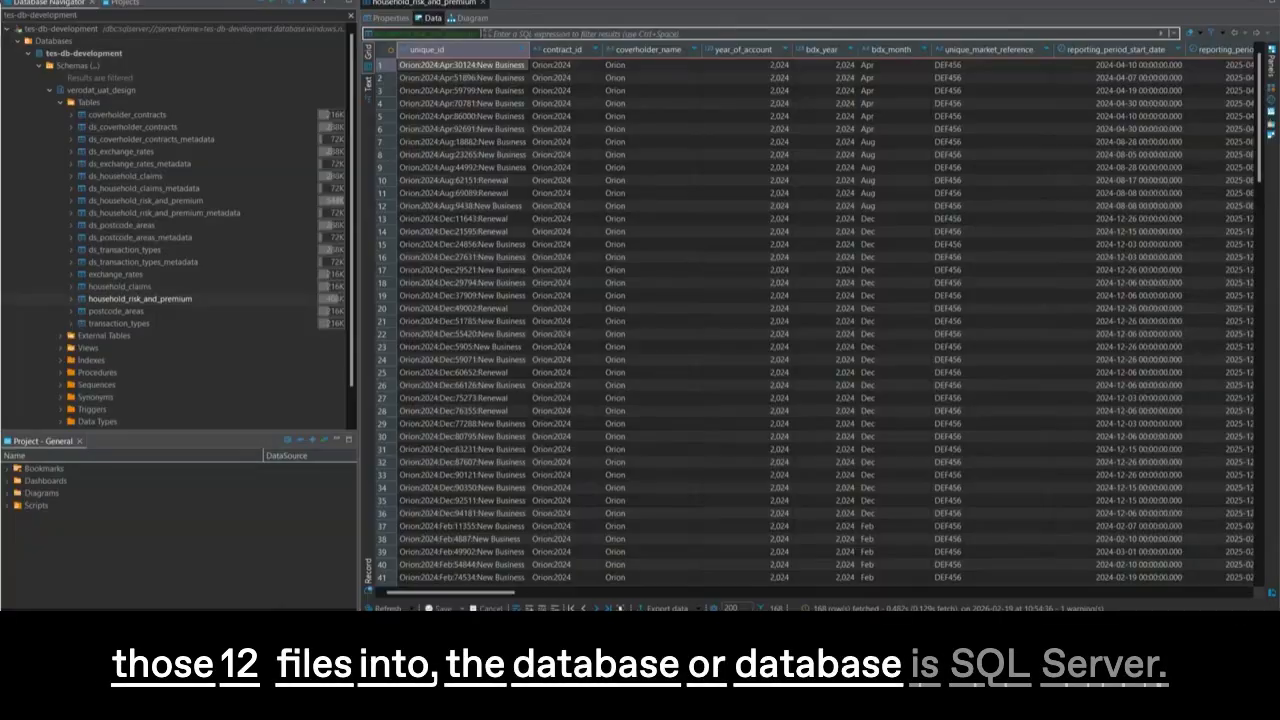
{"action": "left_click", "coordinate": [118, 296]}
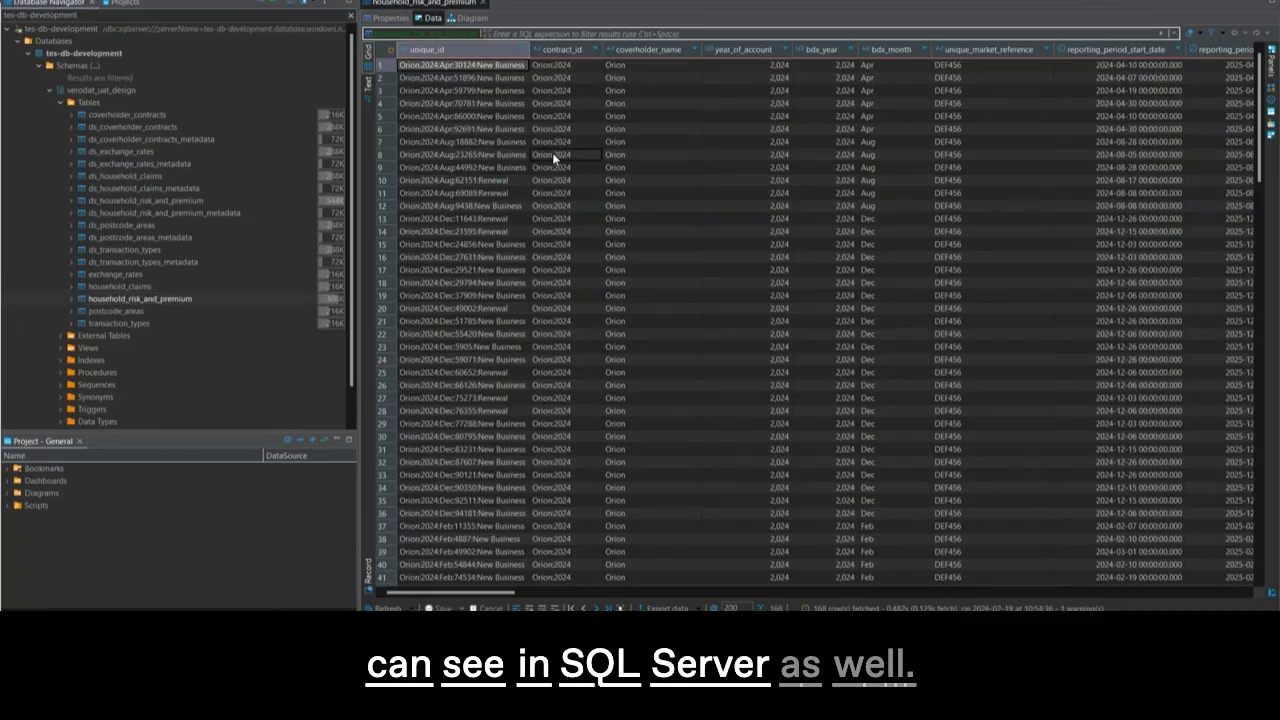
{"action": "left_click", "coordinate": [486, 4]}
{"action": "double_click", "coordinate": [115, 298]}
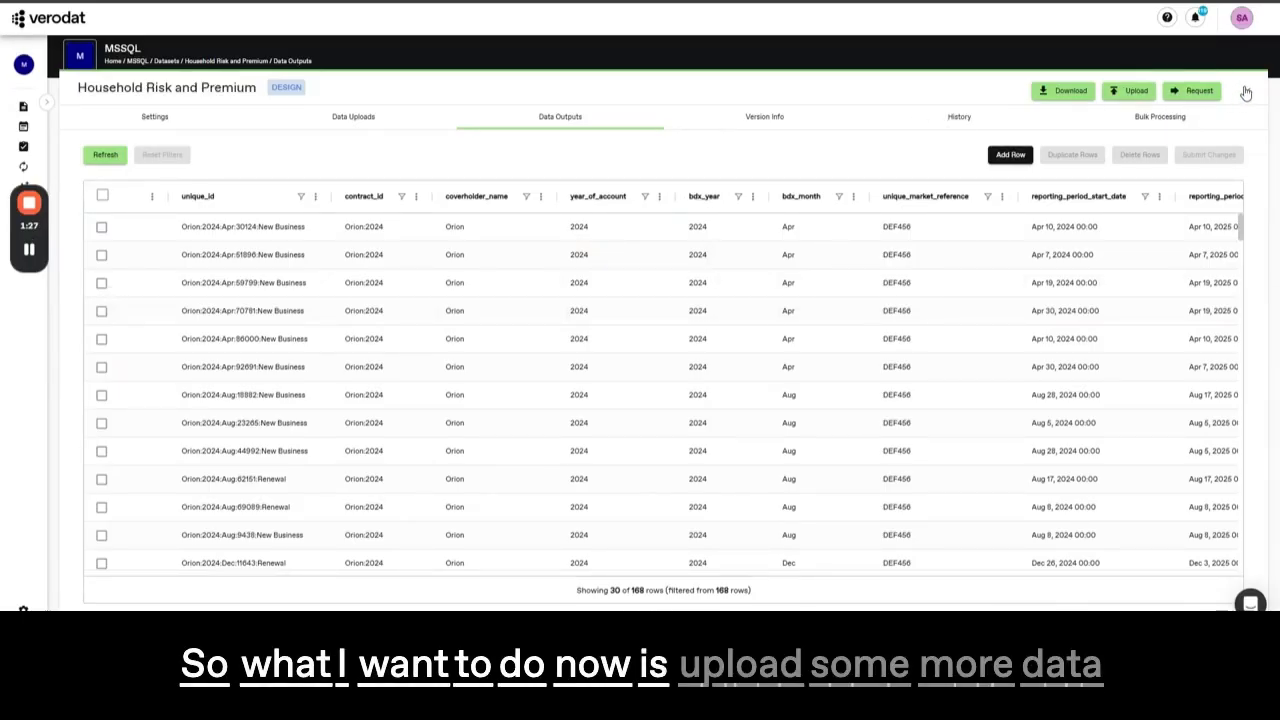
Back in Verodat, start a new upload of the Eagle_2024_Risk_Premium_Multi file to the dataset and select all its data sheets.
{"action": "left_click", "coordinate": [344, 117]}
{"action": "left_click", "coordinate": [90, 152]}
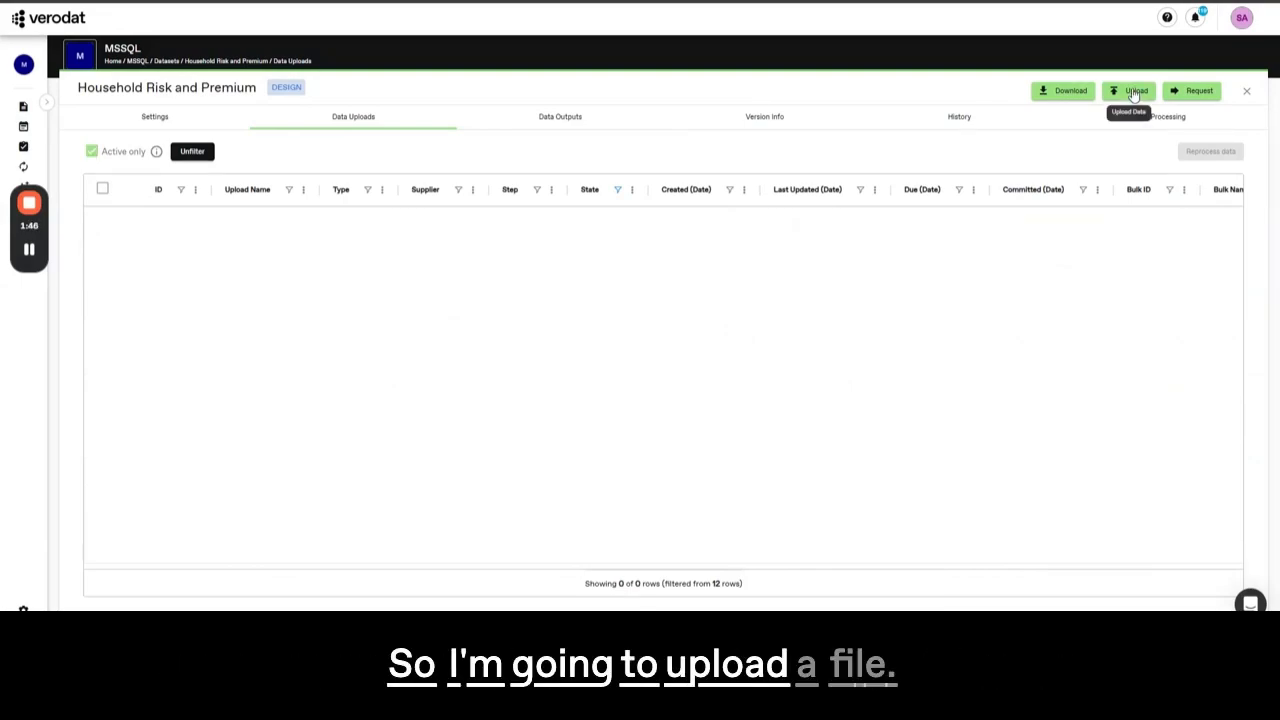
{"action": "left_click", "coordinate": [1134, 93]}
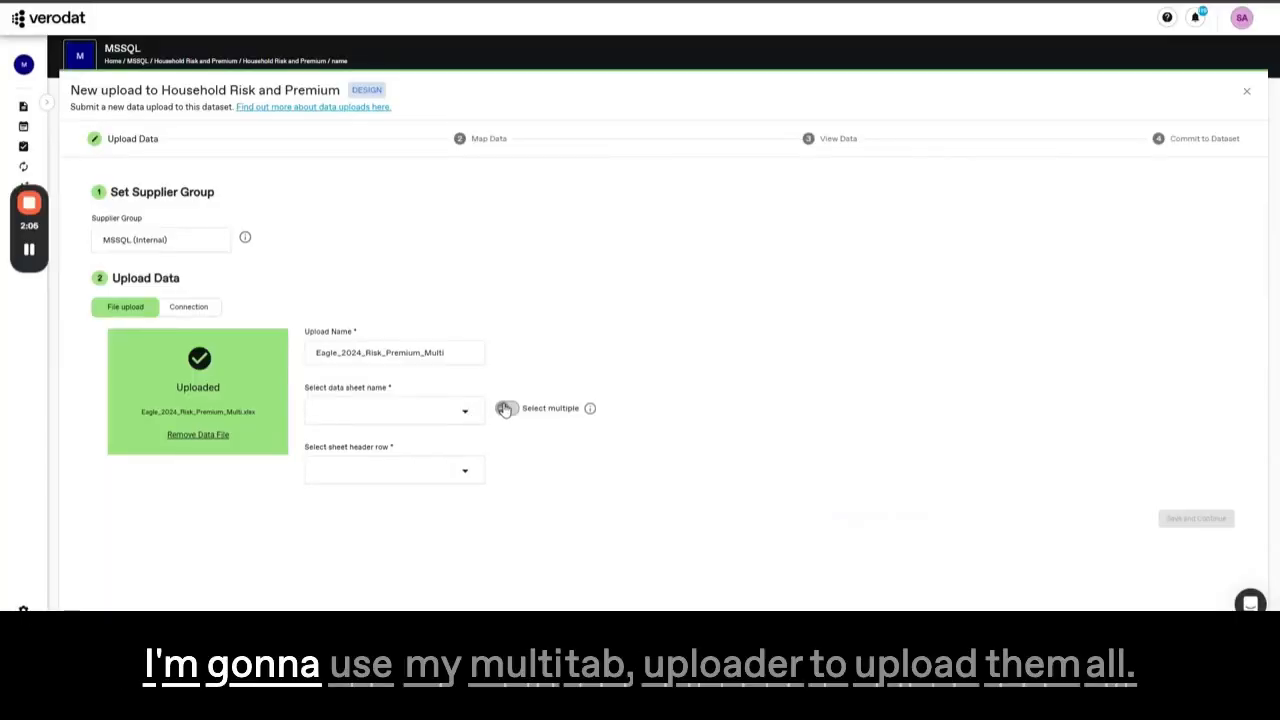
{"action": "left_click", "coordinate": [505, 409]}
{"action": "left_click", "coordinate": [465, 417]}
{"action": "left_click", "coordinate": [357, 451]}
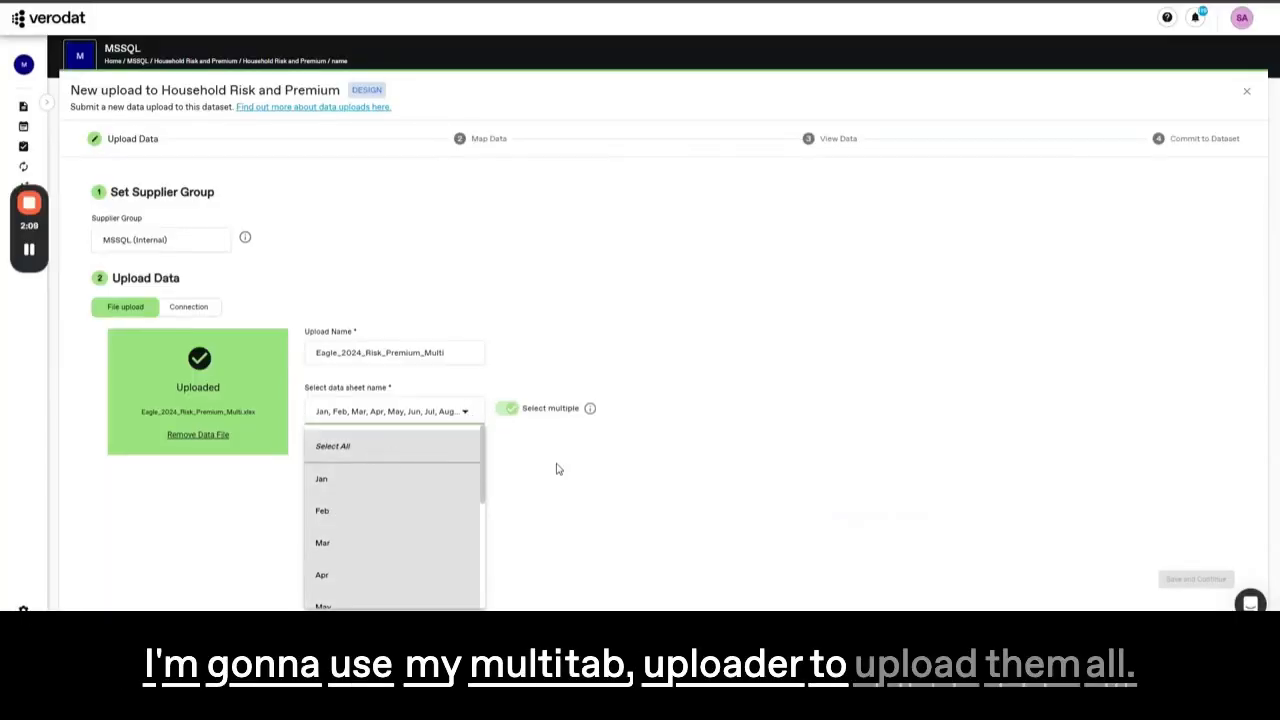
Set the sheet header row to Row 1 and submit the upload with Eagle Mapping.
{"action": "left_click", "coordinate": [457, 488]}
{"action": "left_click", "coordinate": [466, 477]}
{"action": "left_click", "coordinate": [366, 294]}
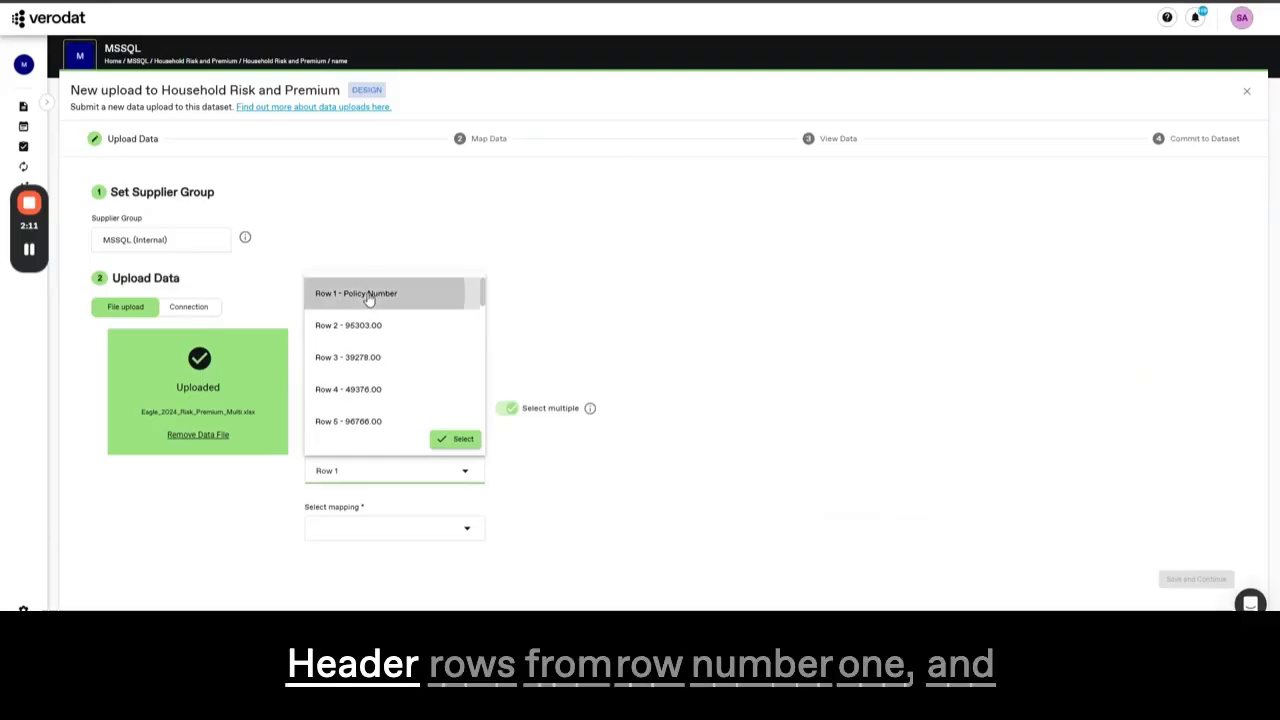
{"action": "left_click", "coordinate": [469, 533]}
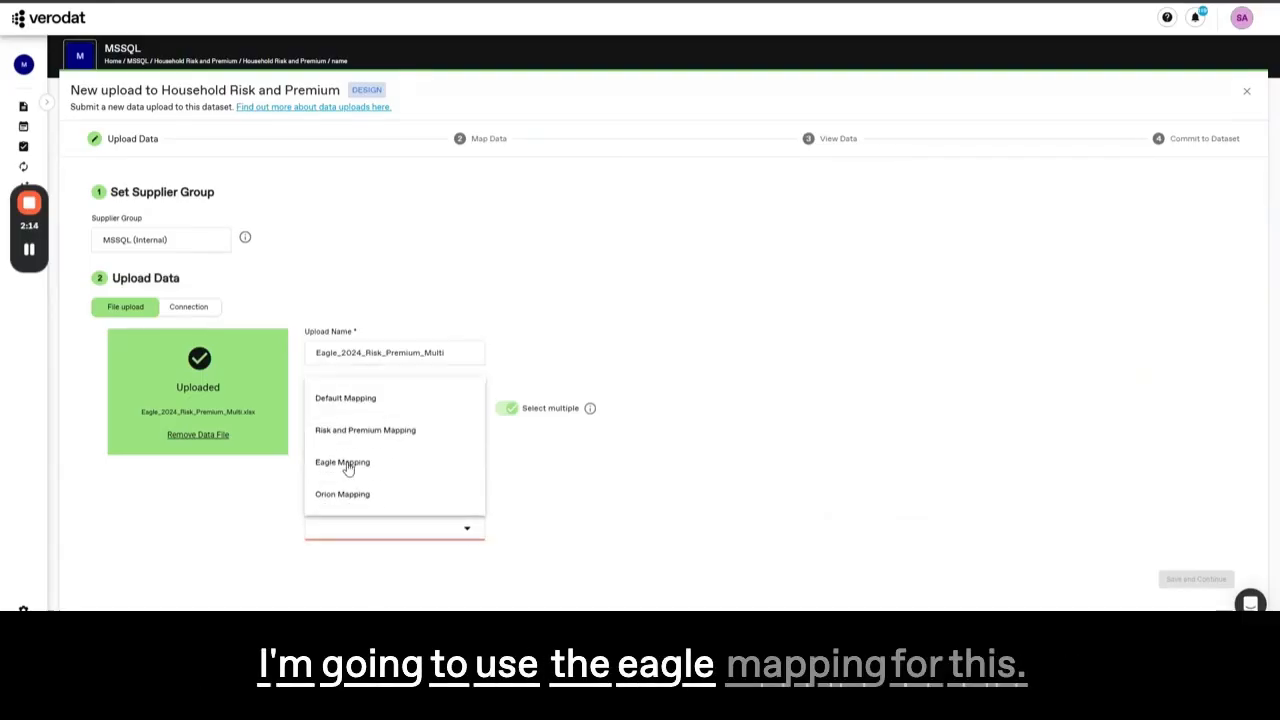
{"action": "left_click", "coordinate": [345, 461]}
{"action": "left_click", "coordinate": [1195, 579]}
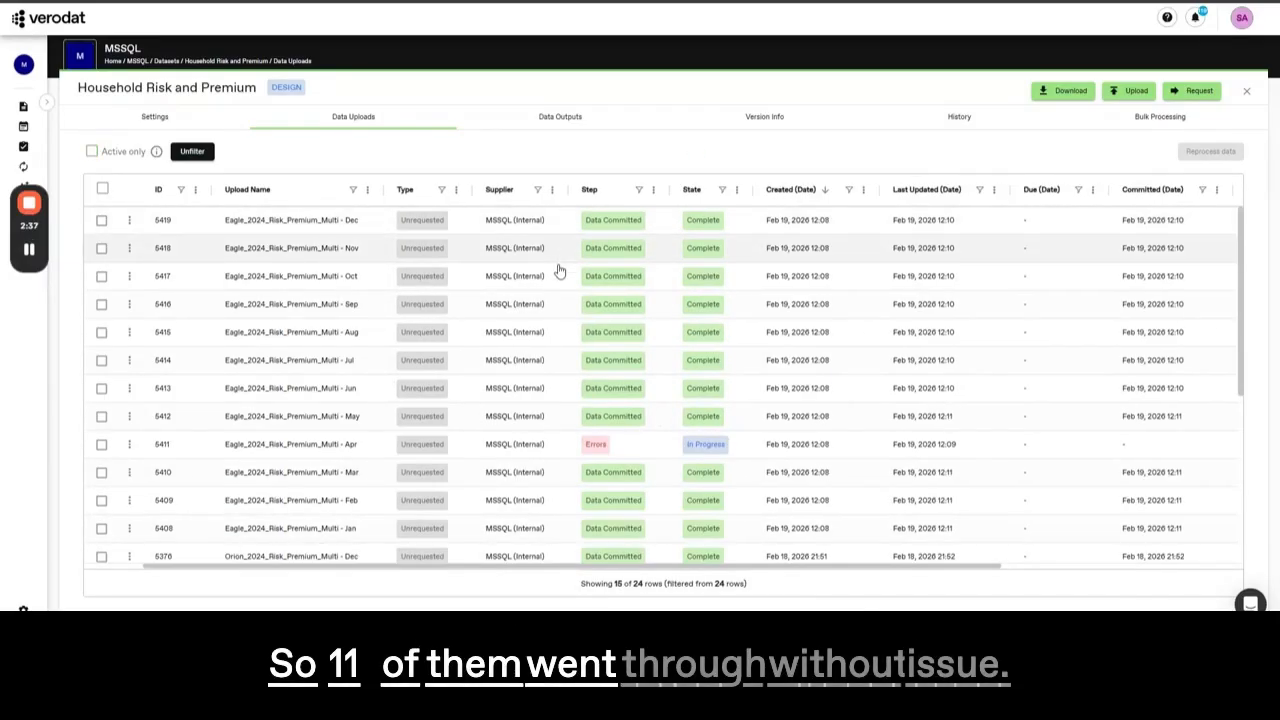
Open the April Eagle upload that has errors and correct the transaction type in row index 3 to New Business.
{"action": "left_click", "coordinate": [460, 456]}
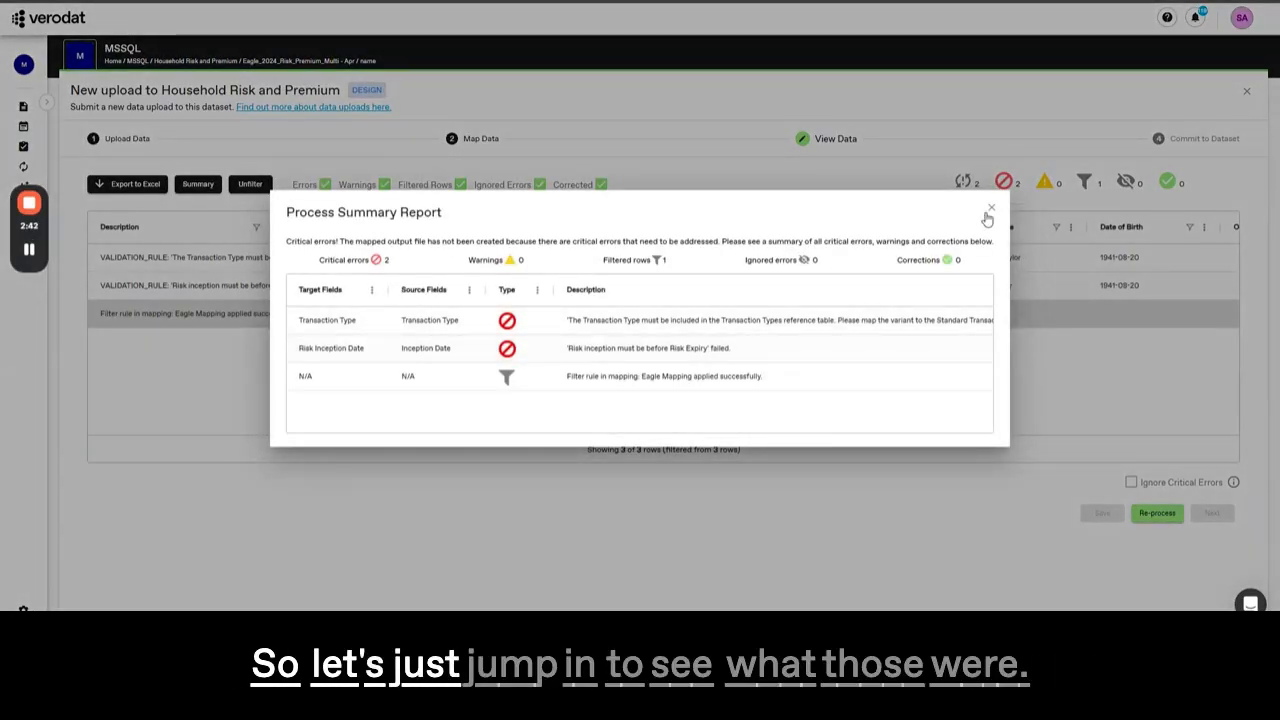
{"action": "left_click", "coordinate": [993, 212]}
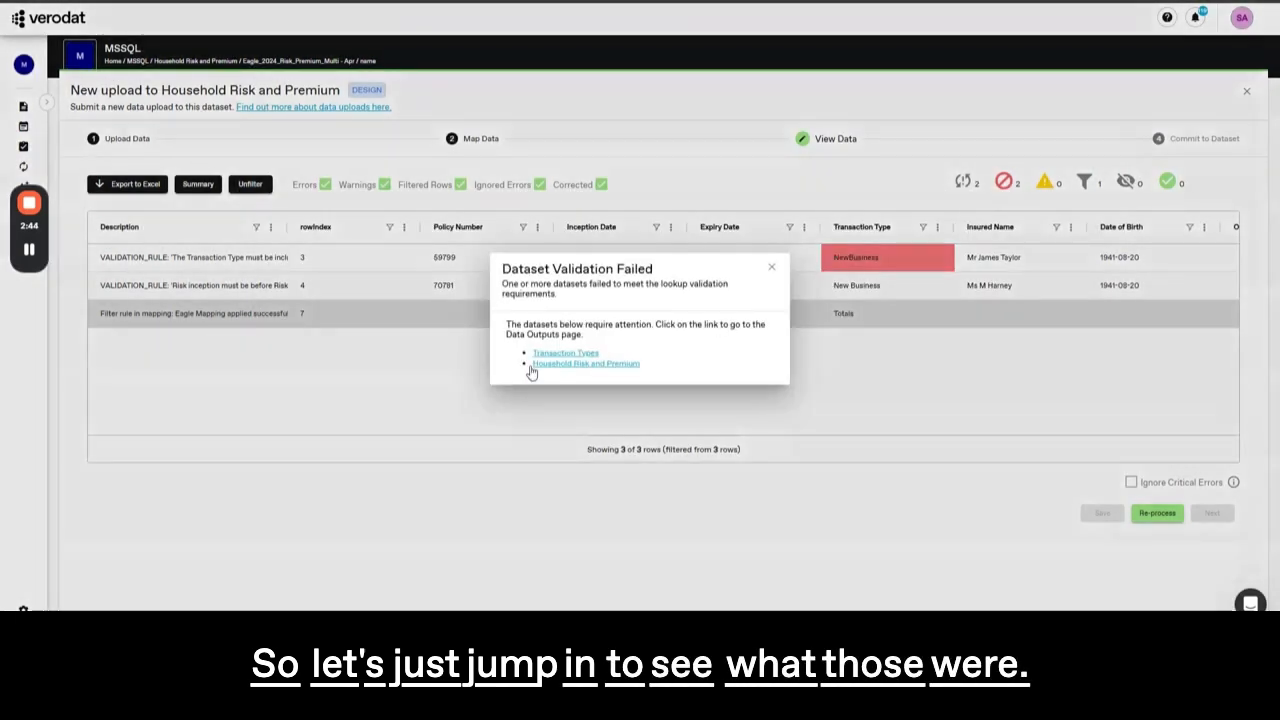
{"action": "left_click", "coordinate": [770, 273]}
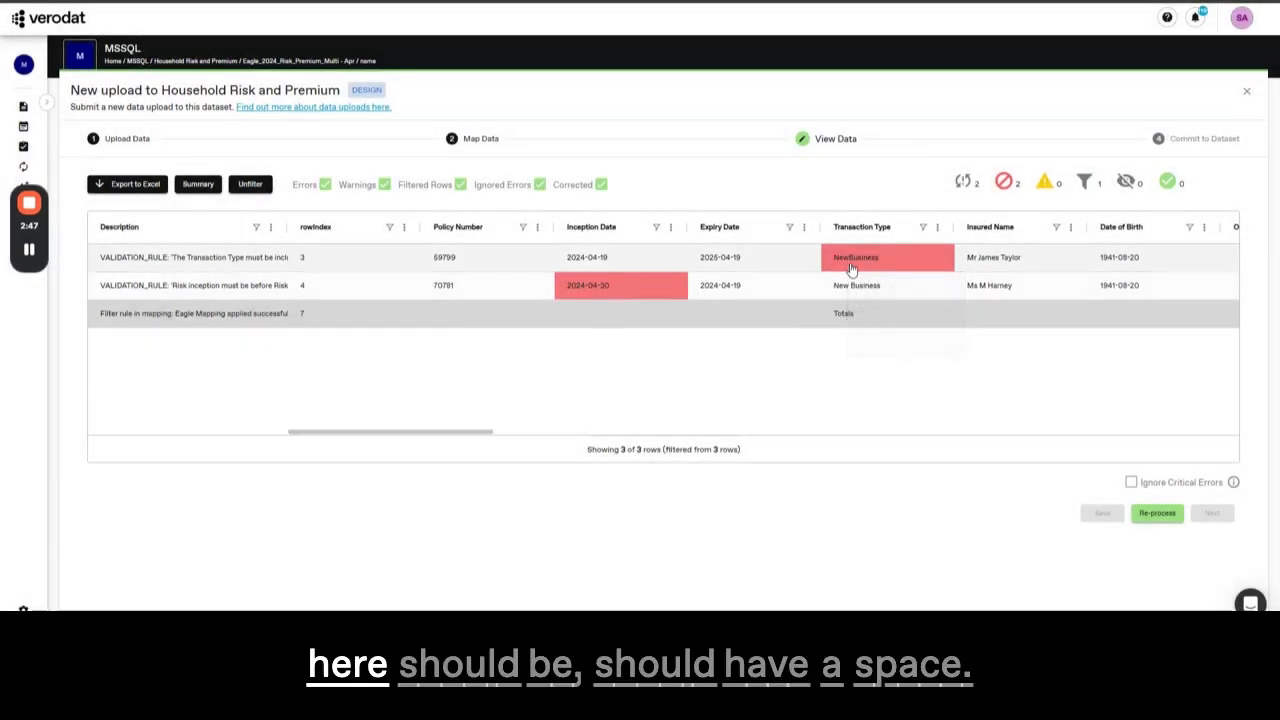
{"action": "double_click", "coordinate": [845, 258]}
{"action": "left_click", "coordinate": [845, 257]}
{"action": "left_click", "coordinate": [794, 380]}
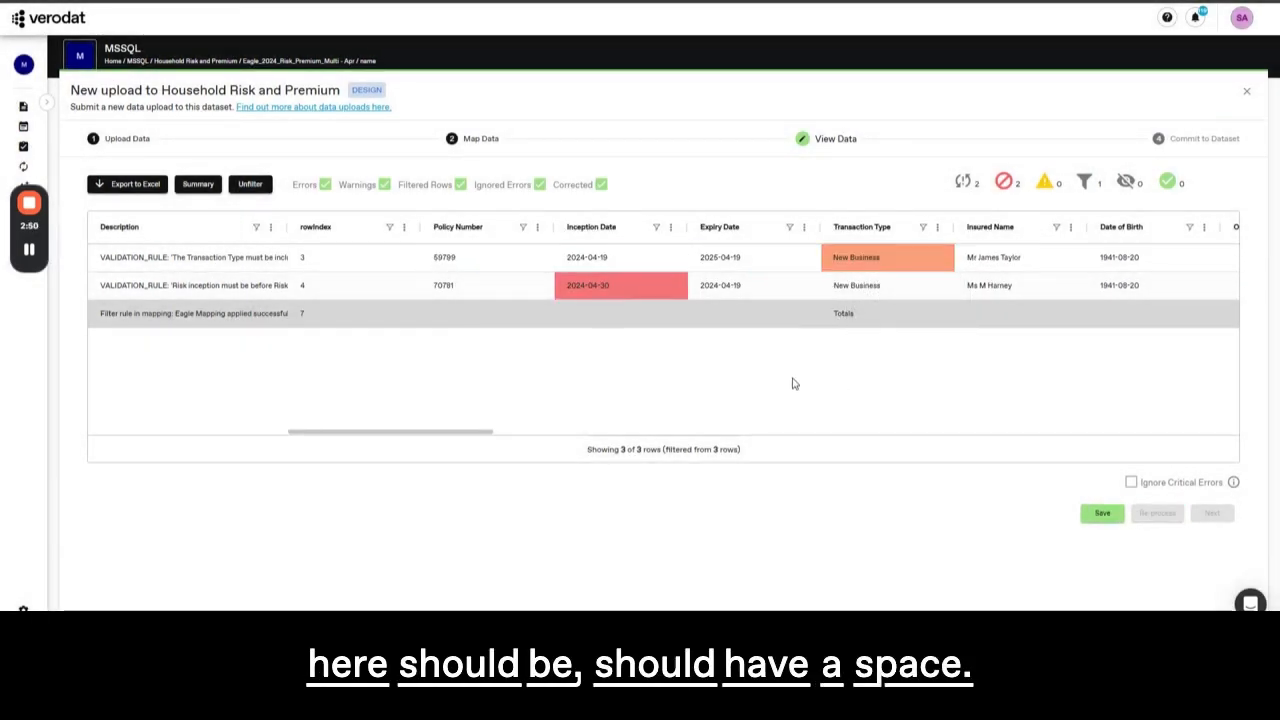
Set the expiry date in row index 4 to 2025-04-19, then save and reprocess the upload.
{"action": "double_click", "coordinate": [709, 285]}
{"action": "left_click", "coordinate": [709, 285]}
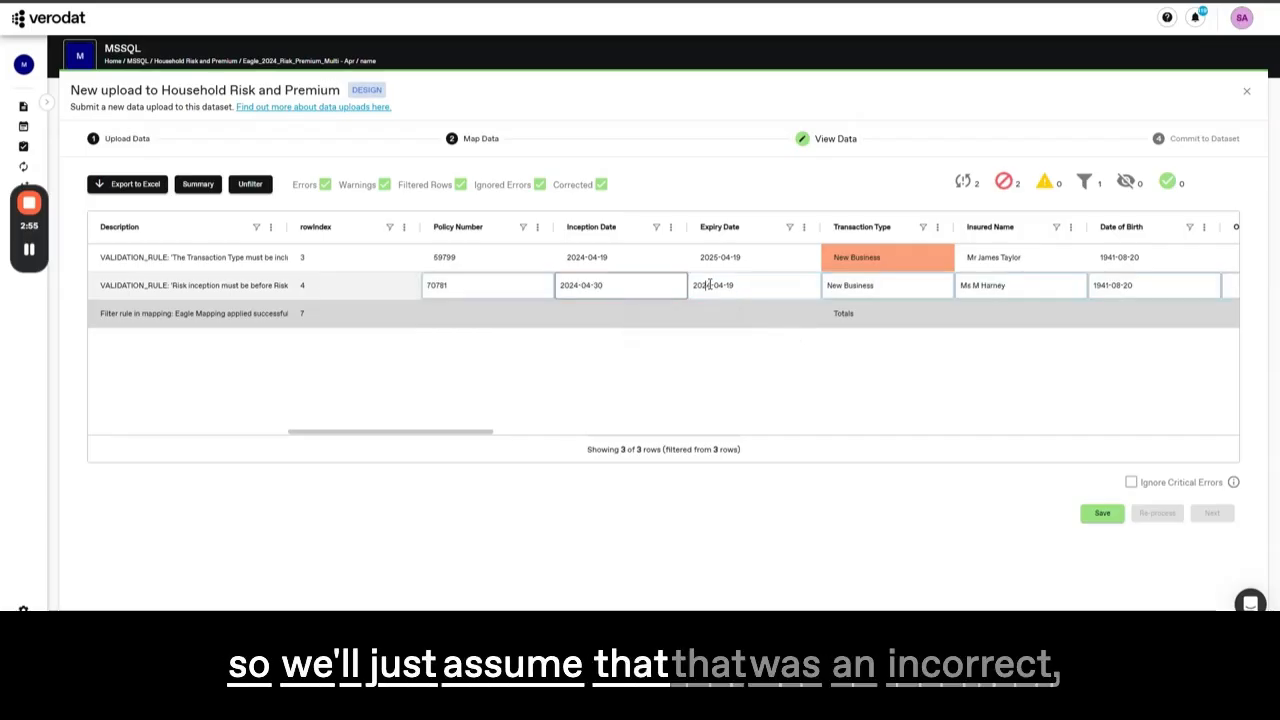
{"action": "key", "text": "BackSpace"}
{"action": "type", "text": "5"}
{"action": "left_click", "coordinate": [728, 320]}
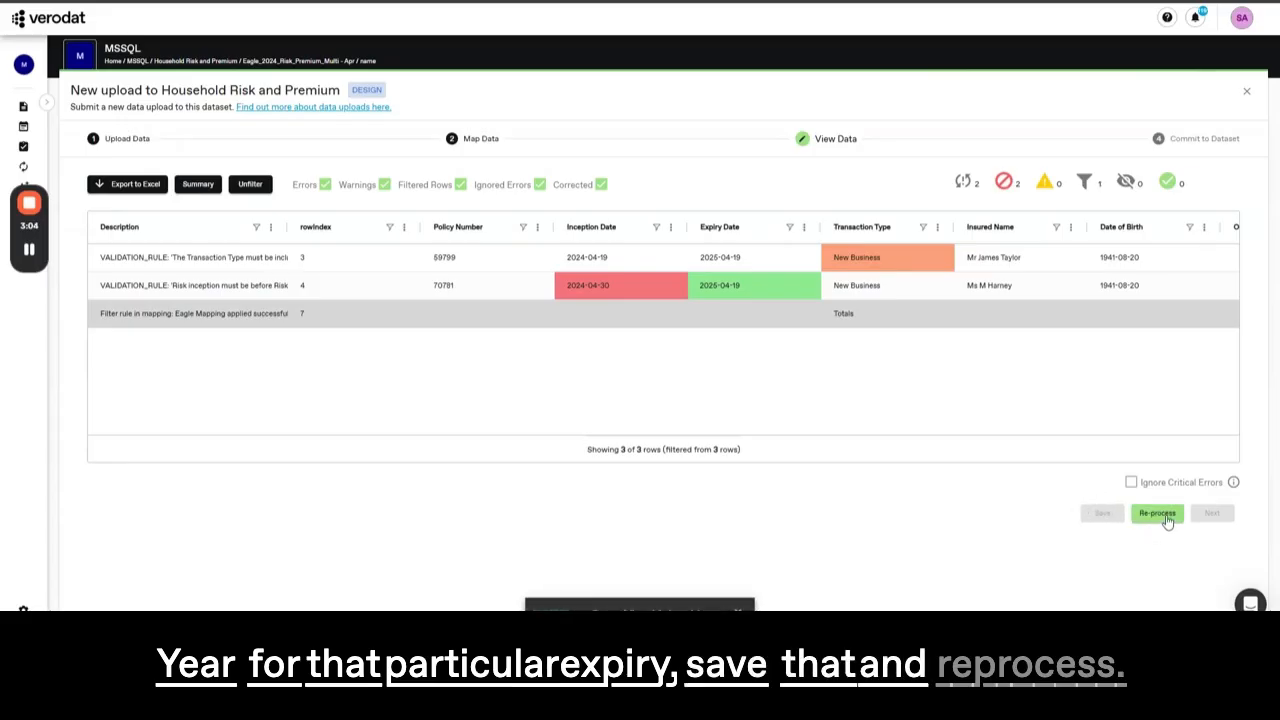
{"action": "left_click", "coordinate": [1162, 514]}
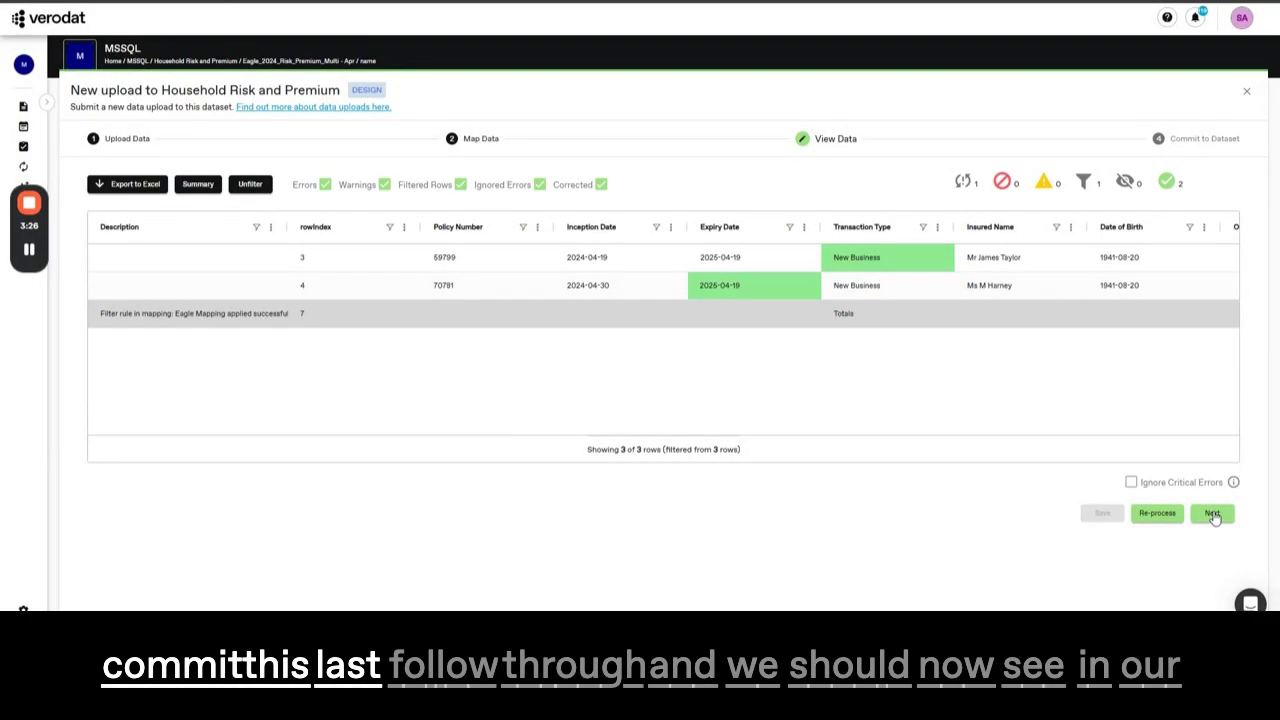
Commit the corrected April upload to the dataset and review the consolidated data outputs.
{"action": "left_click", "coordinate": [1212, 512]}
{"action": "left_click", "coordinate": [1149, 401]}
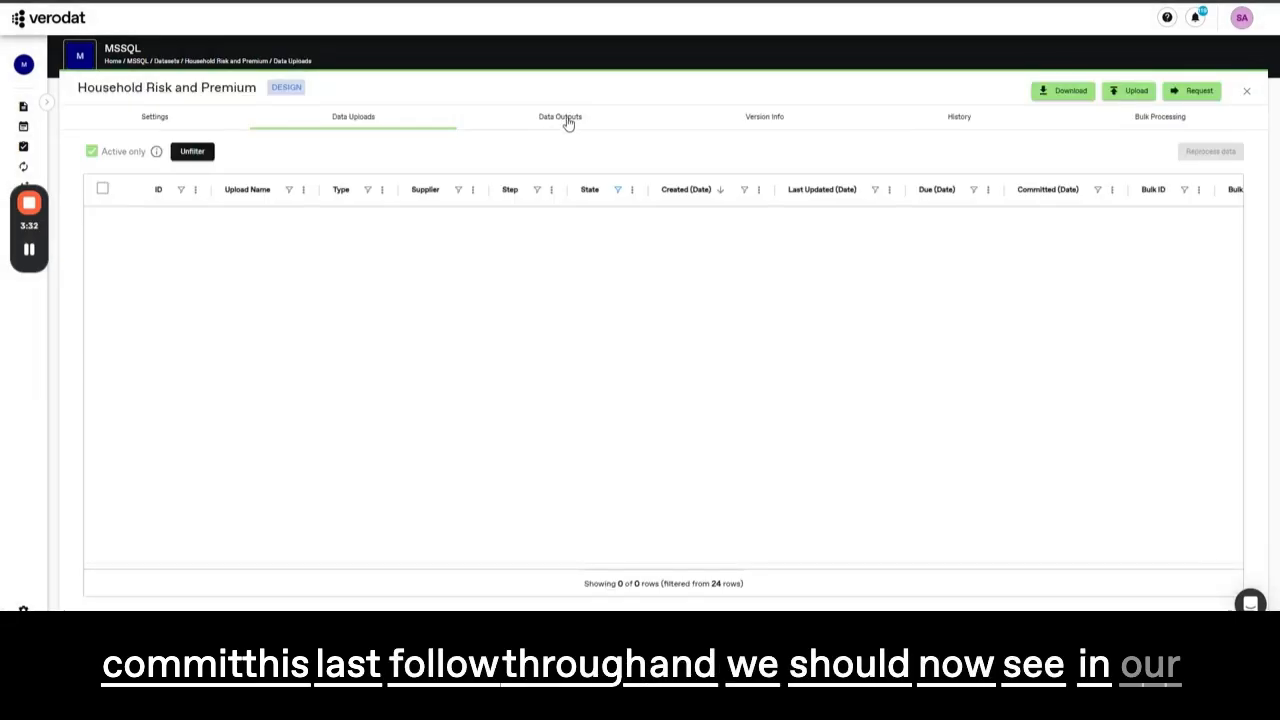
{"action": "left_click", "coordinate": [565, 119]}
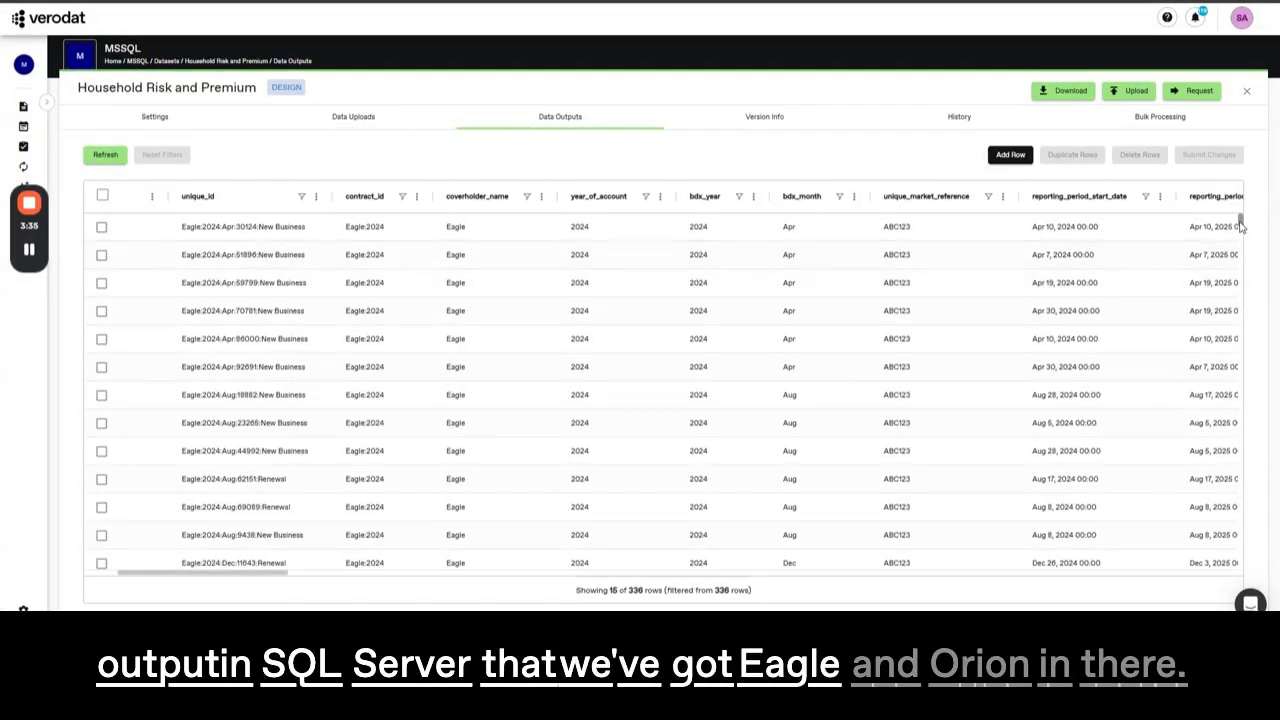
{"action": "left_click_drag", "start_coordinate": [1240, 222], "coordinate": [1248, 427]}
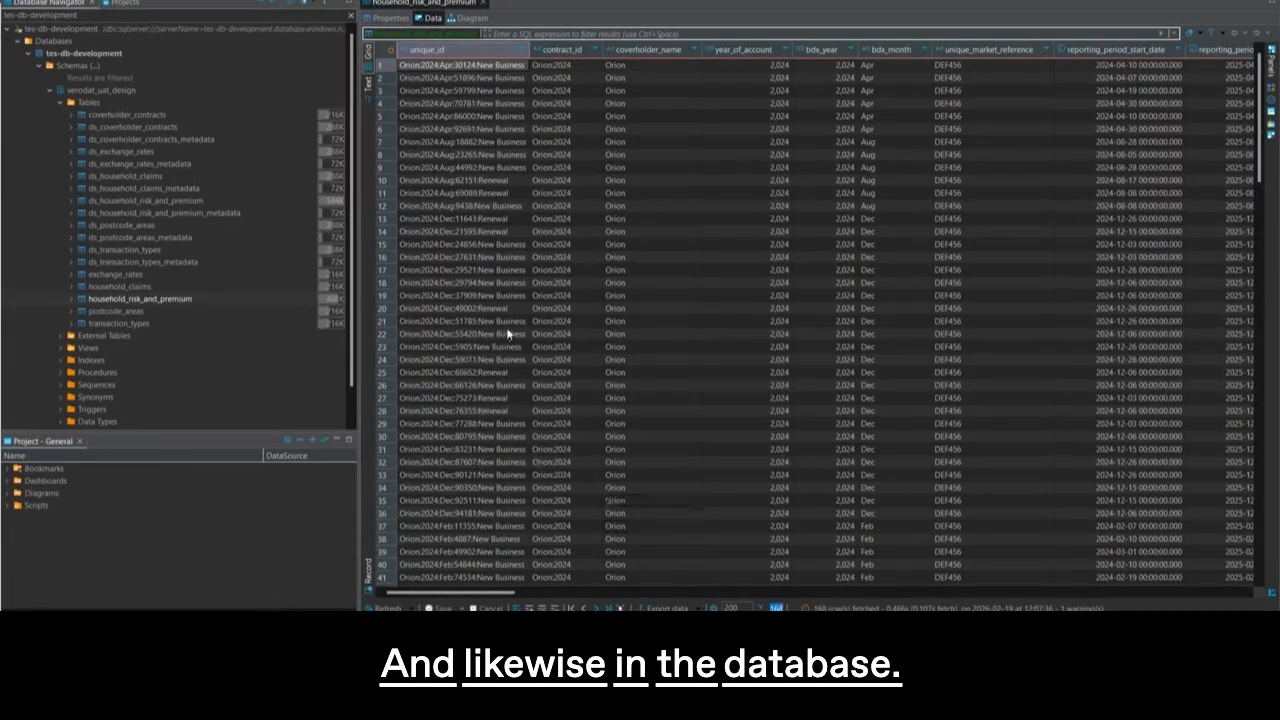
In the database client, refresh the household_risk_and_premium table and look through its rows.
{"action": "left_click", "coordinate": [508, 334]}
{"action": "key", "text": "F5"}
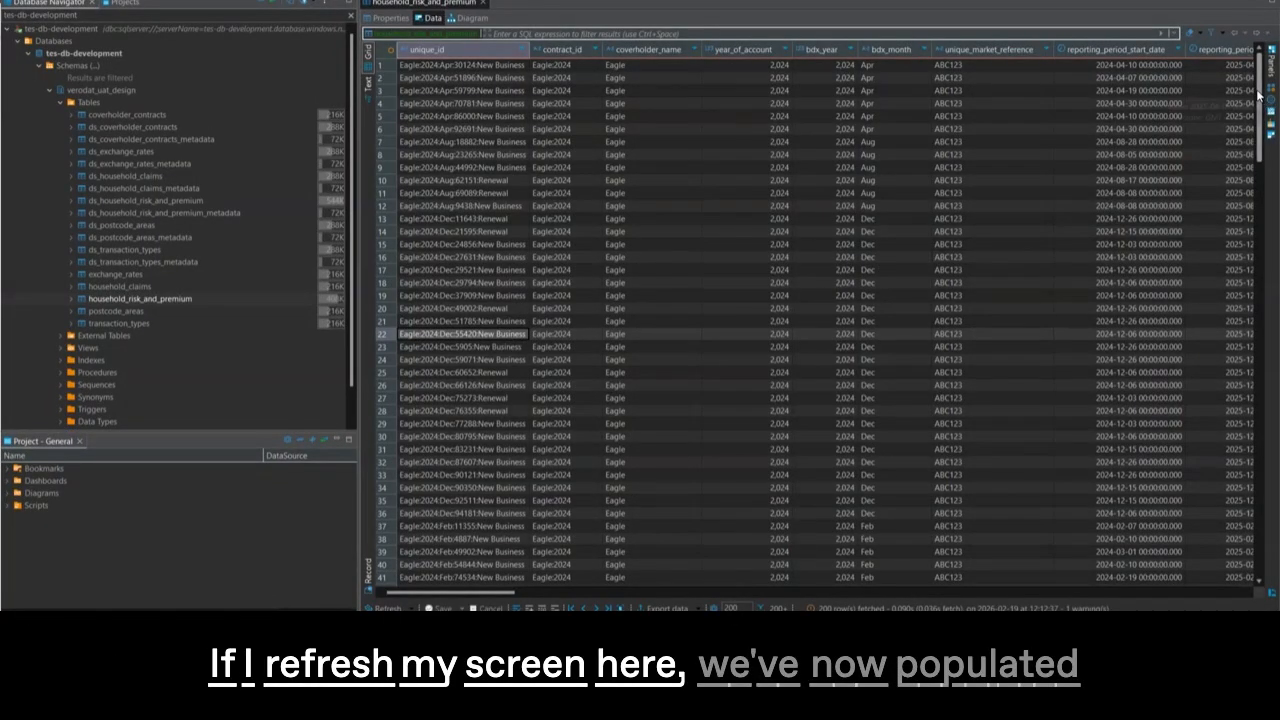
{"action": "left_click_drag", "start_coordinate": [1258, 95], "coordinate": [1221, 3]}
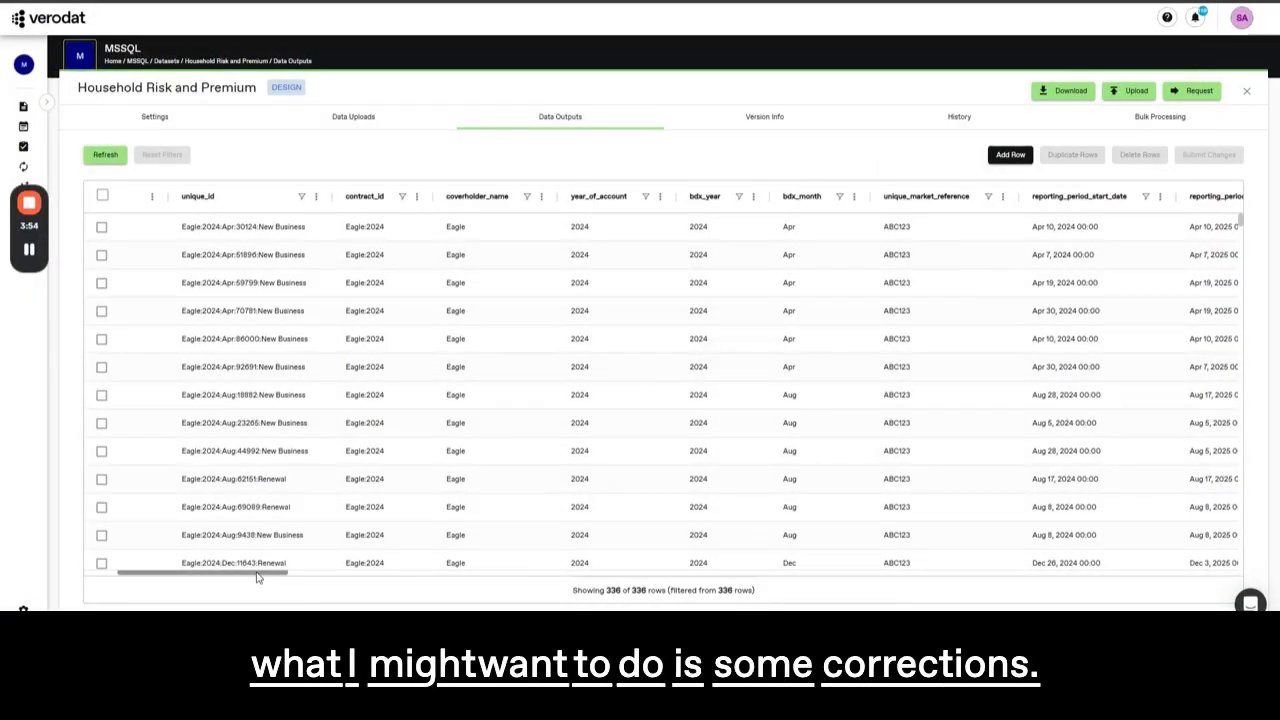
Look through the output columns in Verodat and check the Flood Re? column in the source Excel workbook.
{"action": "left_click_drag", "start_coordinate": [257, 577], "coordinate": [294, 580]}
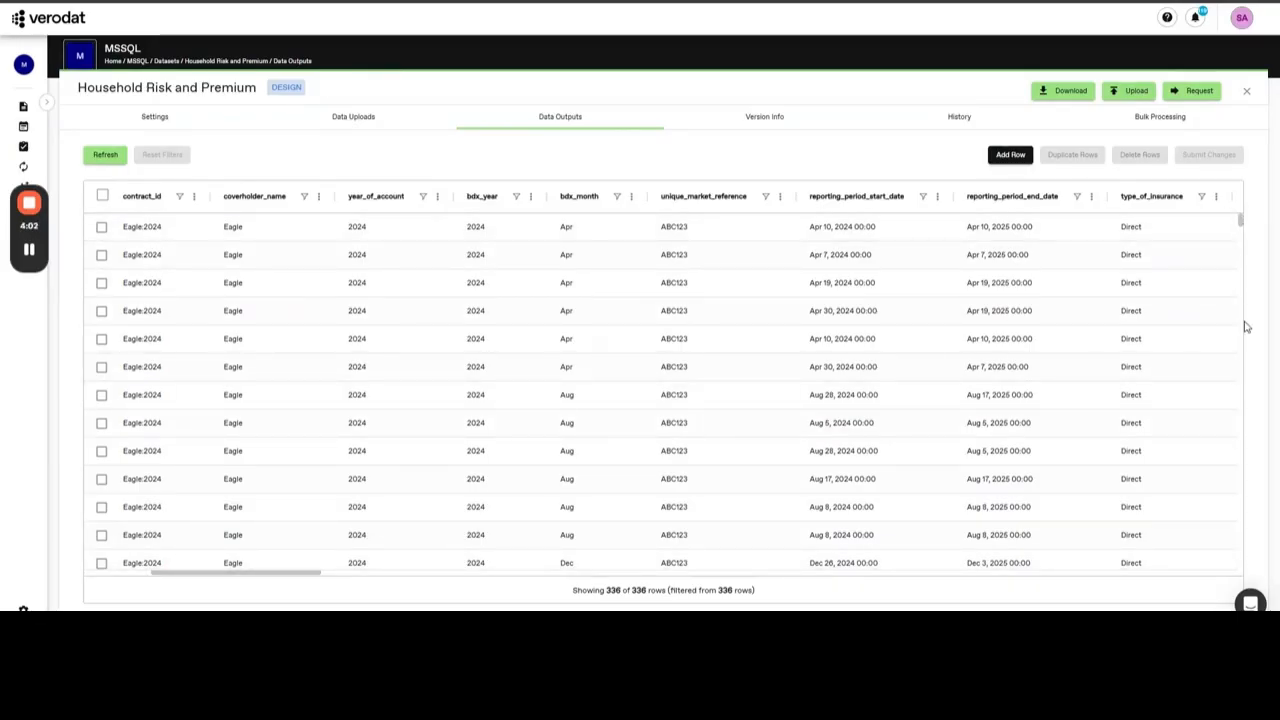
{"action": "mouse_move", "coordinate": [1245, 227]}
{"action": "left_mouse_down"}
{"action": "mouse_move", "coordinate": [1246, 467]}
{"action": "mouse_move", "coordinate": [1245, 222]}
{"action": "left_mouse_up"}
{"action": "left_click_drag", "start_coordinate": [315, 573], "coordinate": [617, 590]}
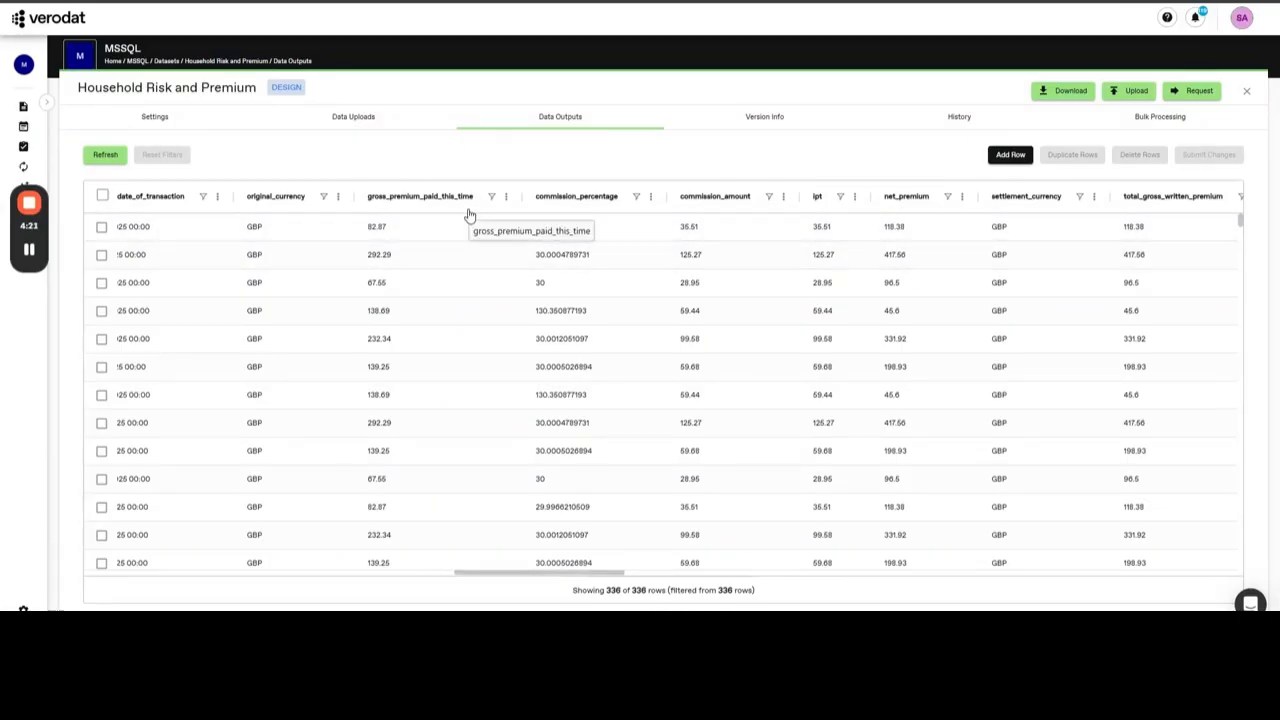
{"action": "left_click", "coordinate": [152, 117]}
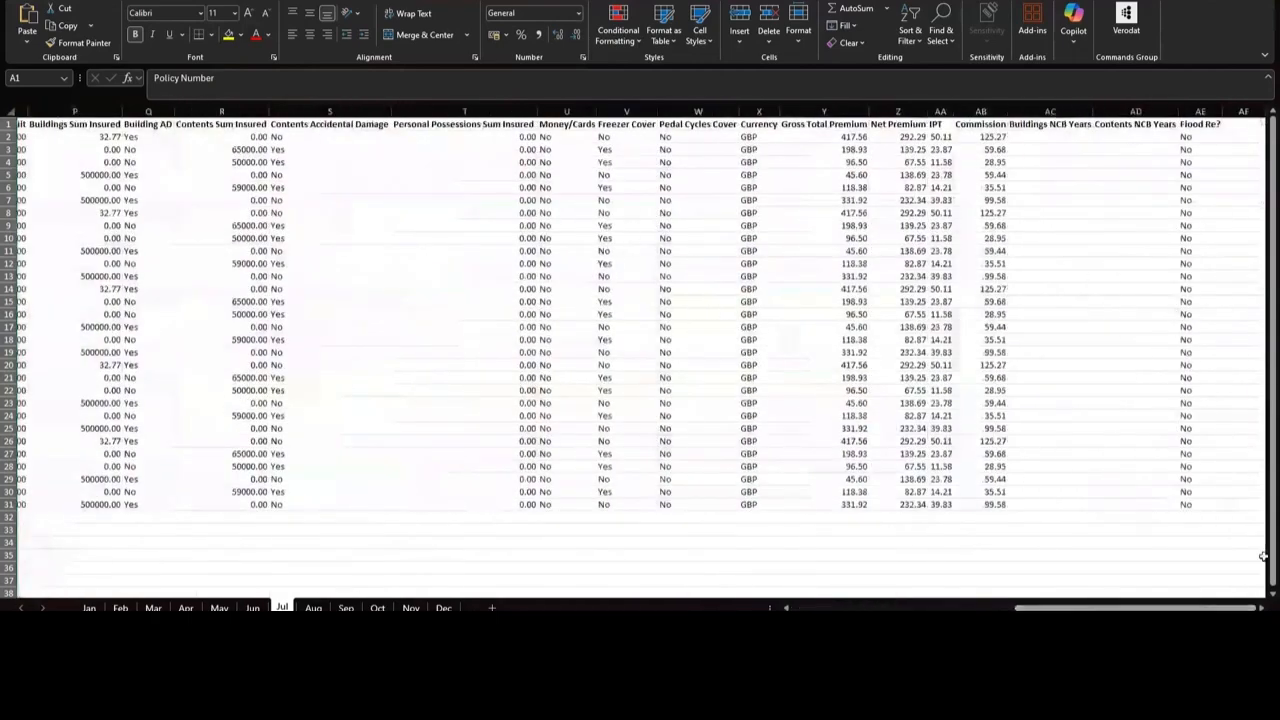
{"action": "left_click", "coordinate": [1203, 124]}
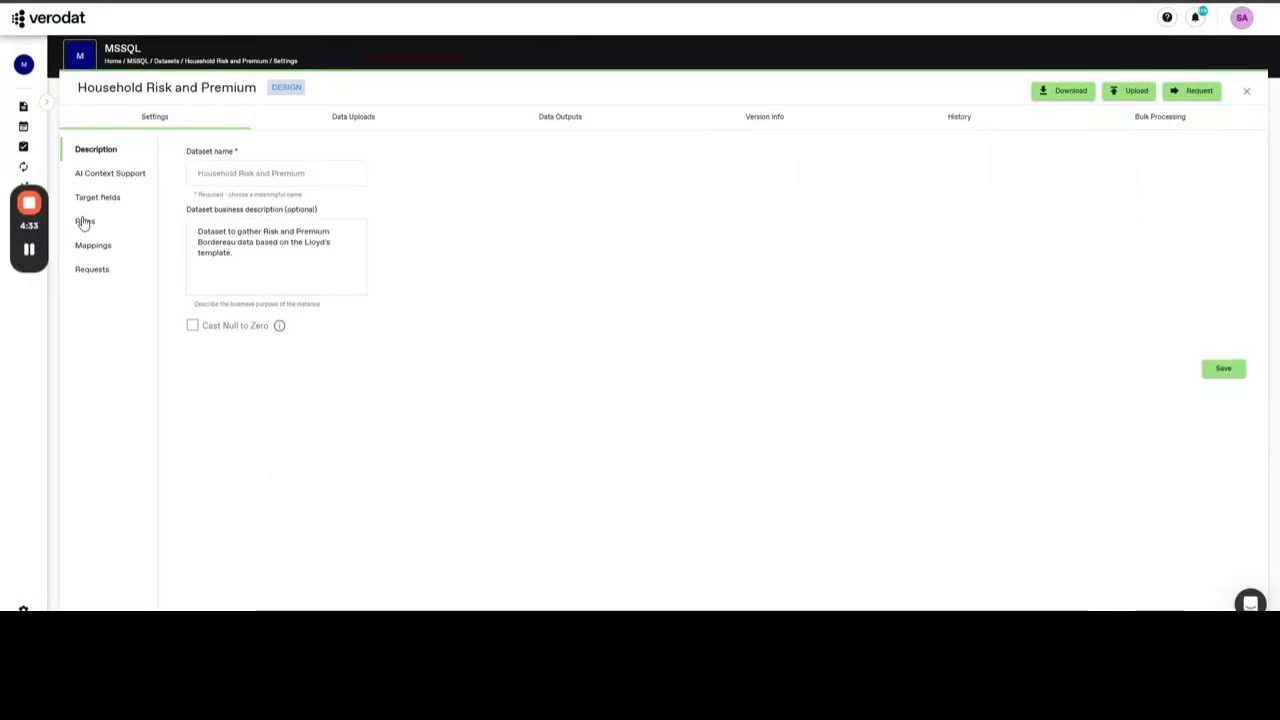
Add a single target field named Flood Re with the string type to the Household Risk and Premium dataset.
{"action": "left_click", "coordinate": [84, 222]}
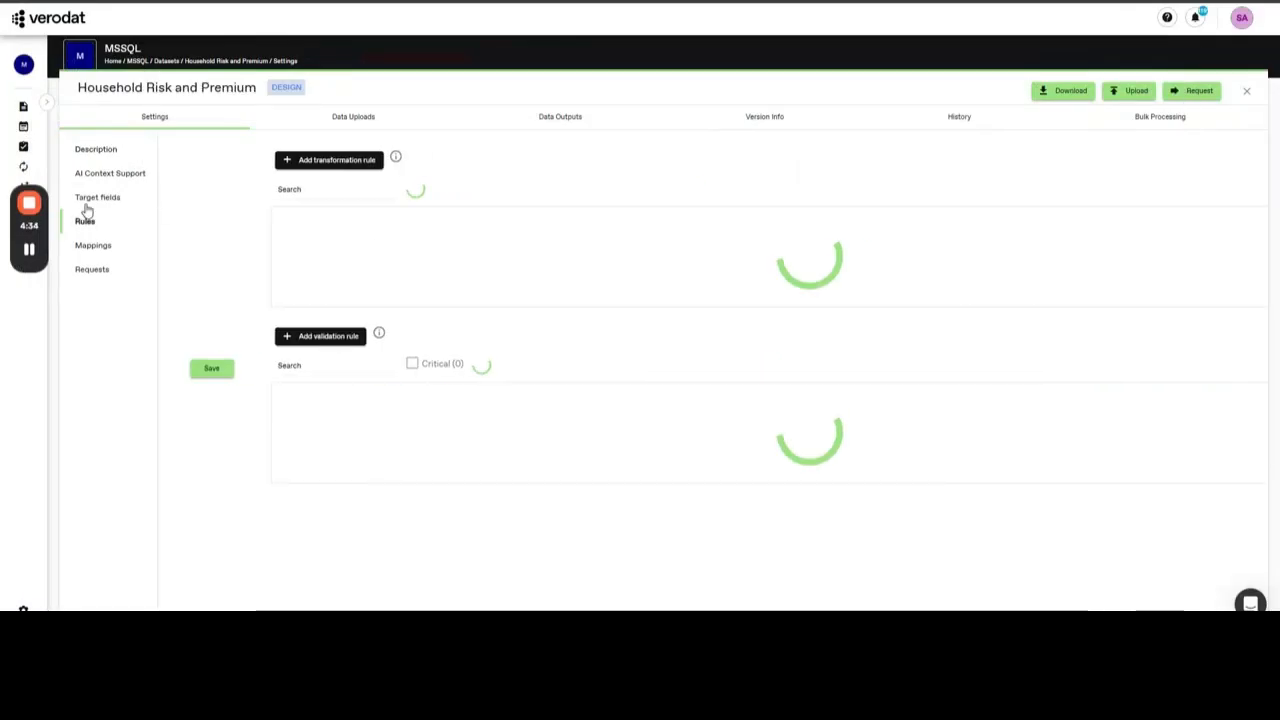
{"action": "left_click", "coordinate": [96, 200]}
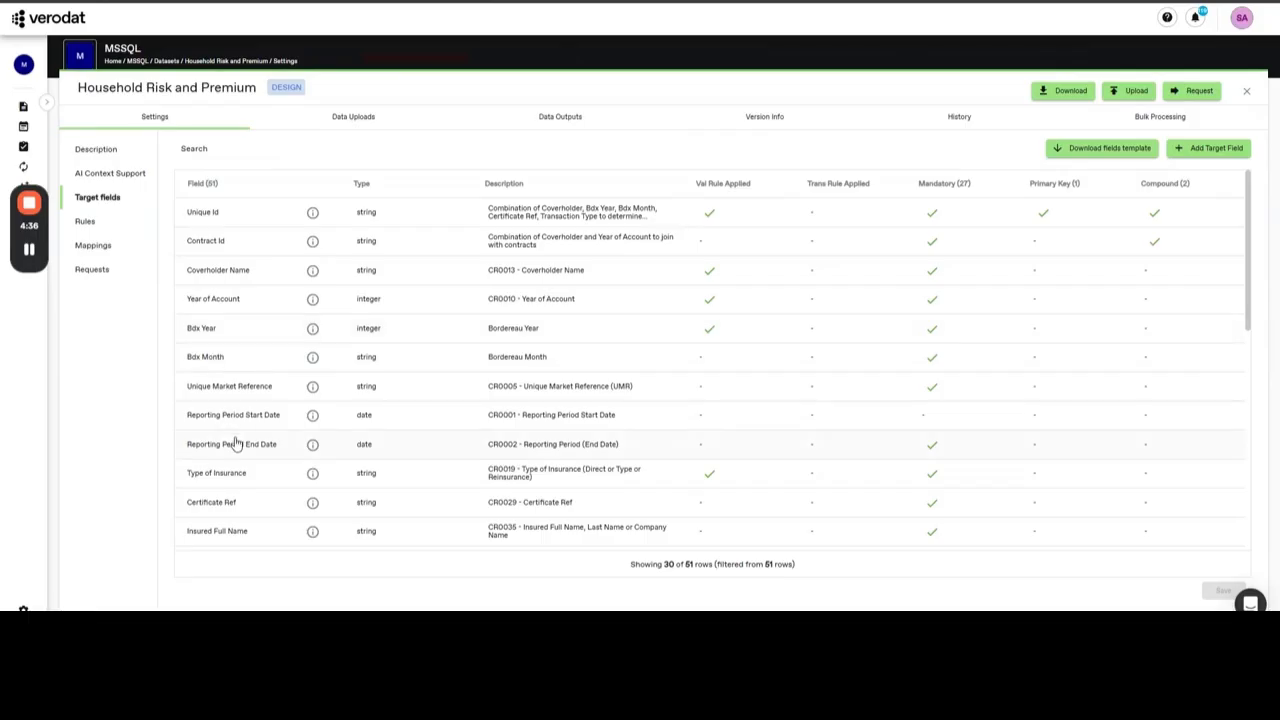
{"action": "scroll", "coordinate": [236, 444], "scroll_direction": "down", "scroll_amount": 15}
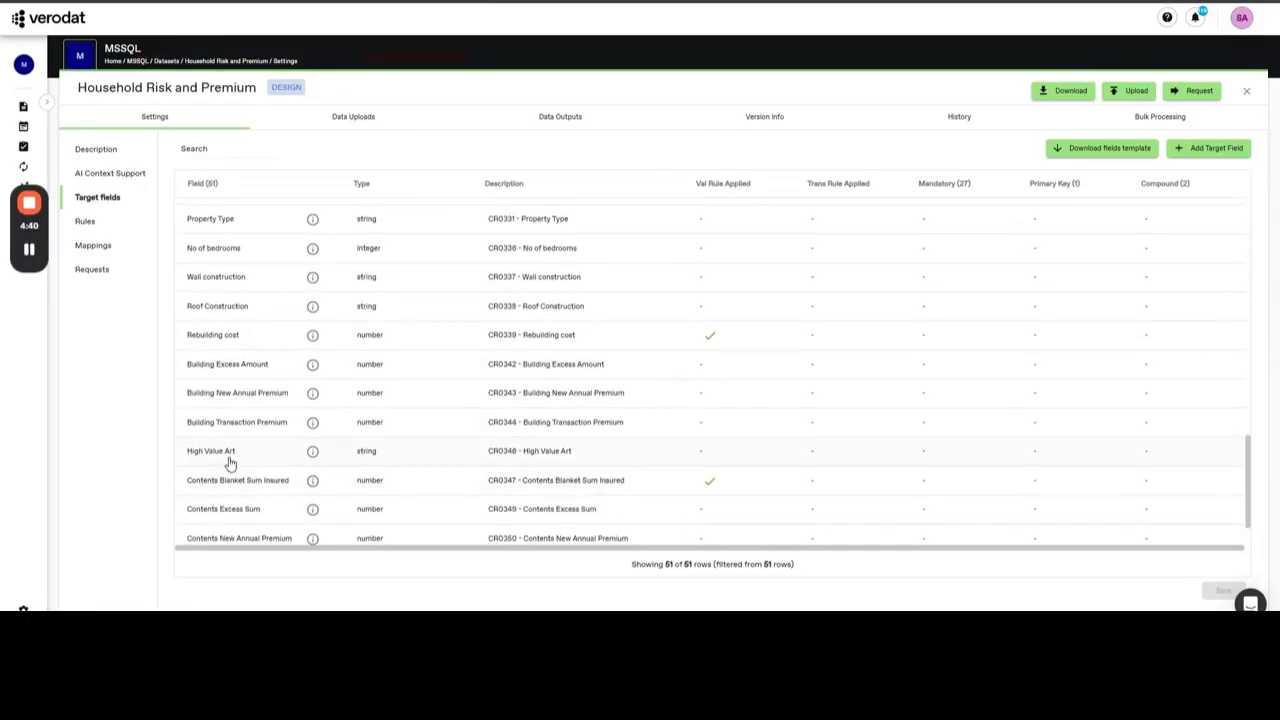
{"action": "scroll", "coordinate": [229, 463], "scroll_direction": "down", "scroll_amount": 2}
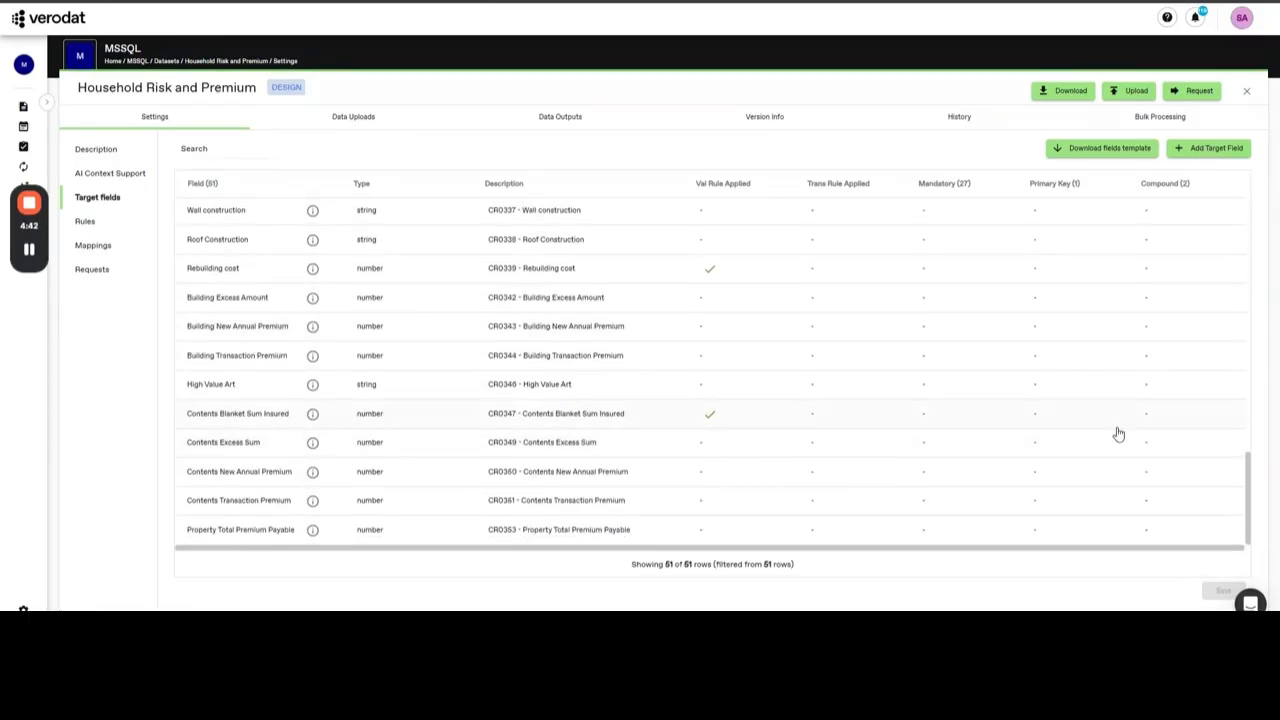
{"action": "left_click", "coordinate": [1215, 149]}
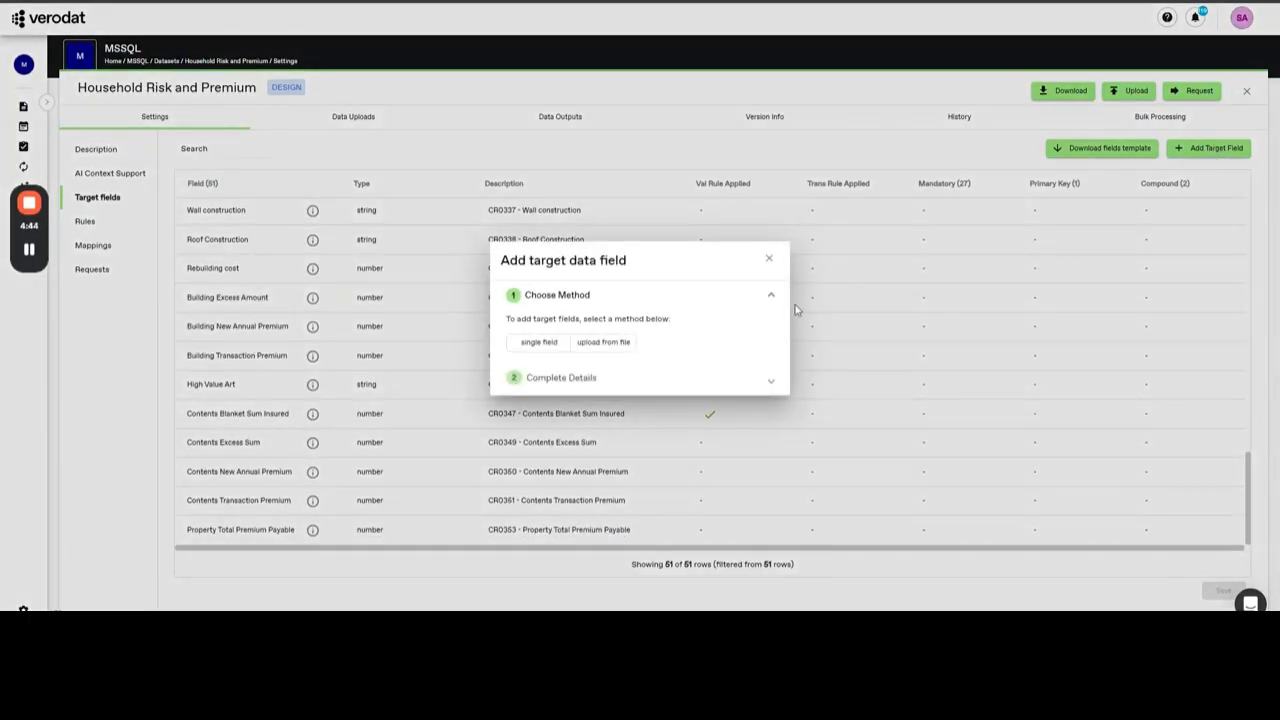
{"action": "left_click", "coordinate": [533, 344]}
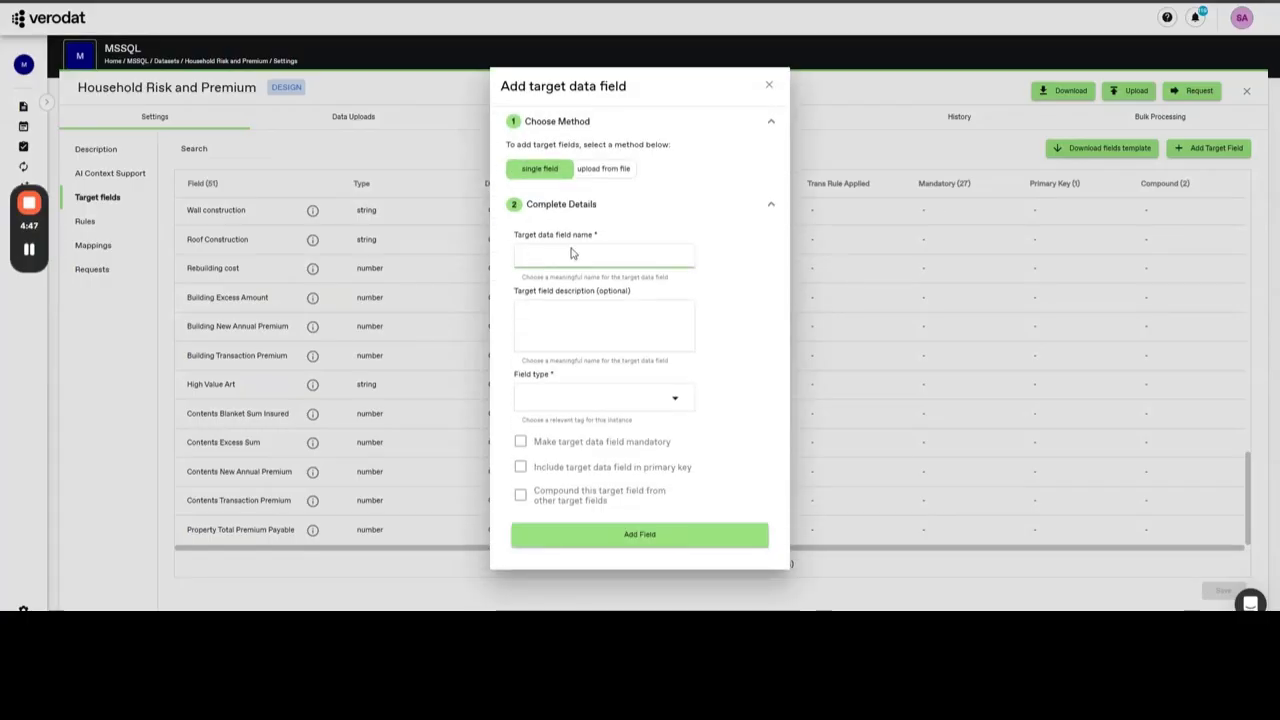
{"action": "type", "text": "Flood Re"}
{"action": "left_click", "coordinate": [604, 398]}
{"action": "left_click", "coordinate": [530, 434]}
{"action": "left_click", "coordinate": [639, 534]}
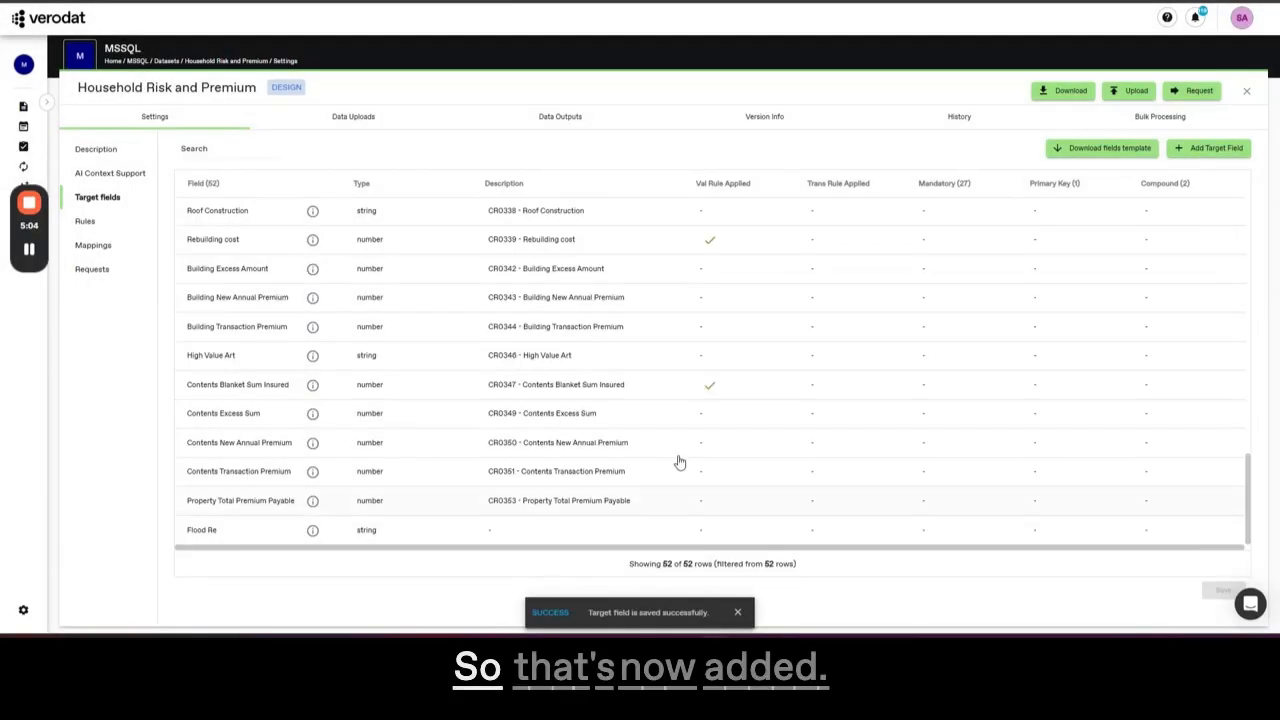
In the Eagle December upload's mapping, map Gross premium paid this time to {Gross Total Premium} and Net Premium to {Net Premium}, and update the existing mapping.
{"action": "left_click", "coordinate": [353, 116]}
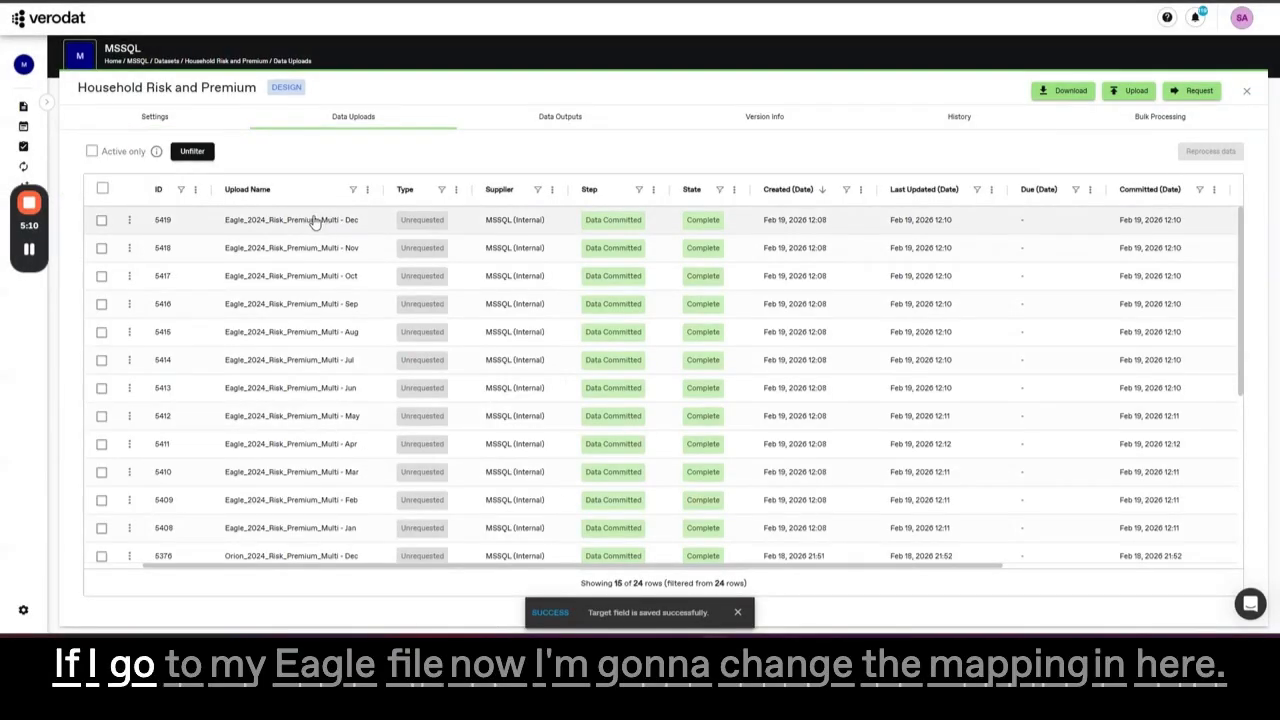
{"action": "left_click", "coordinate": [315, 220]}
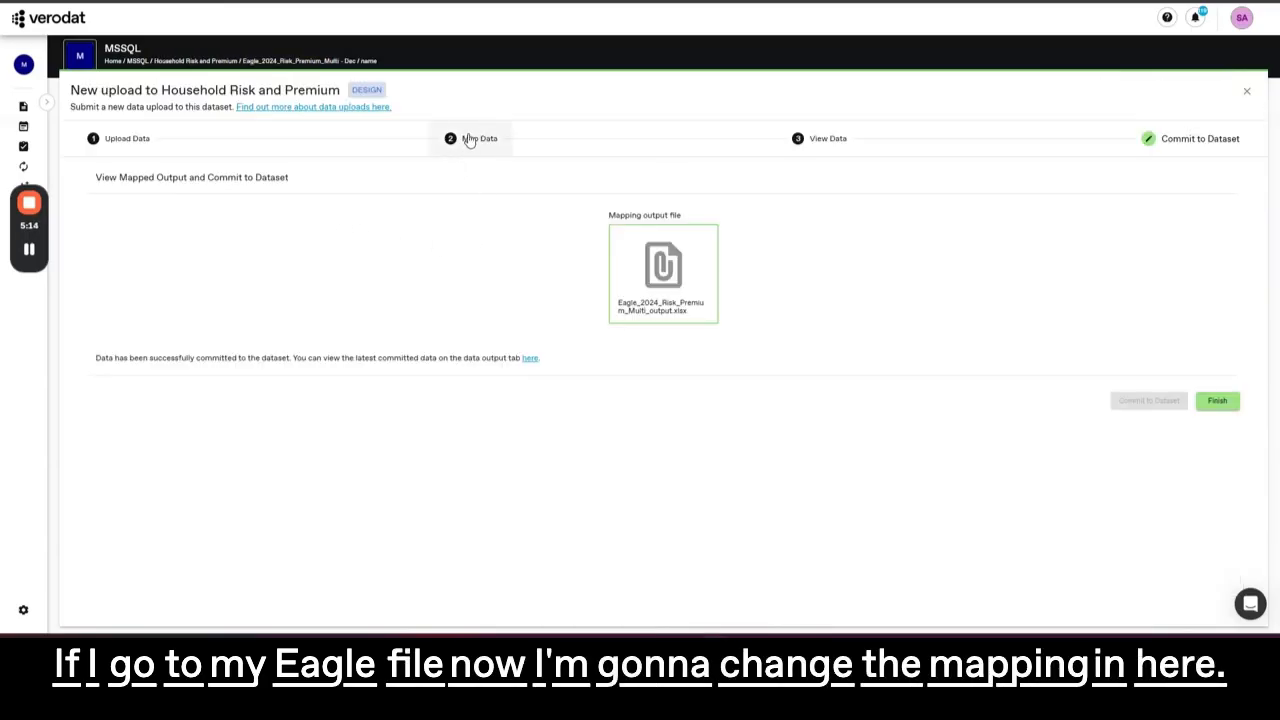
{"action": "left_click", "coordinate": [469, 139]}
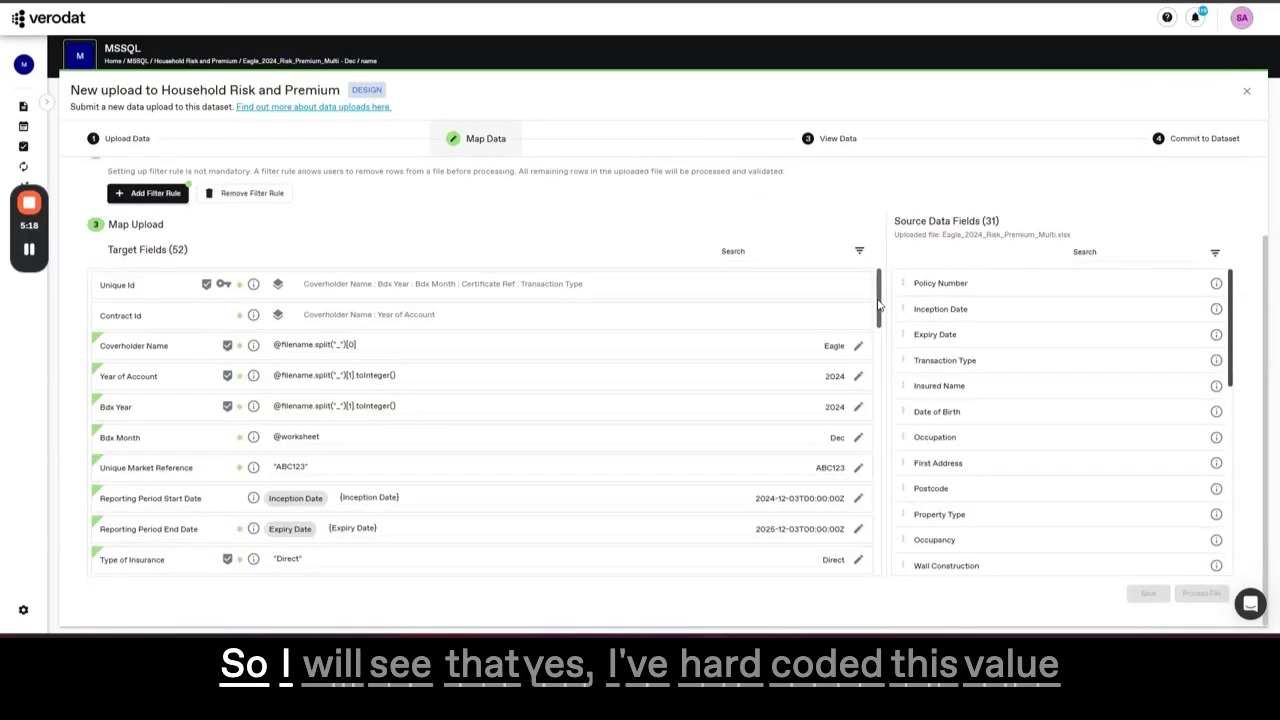
{"action": "scroll", "coordinate": [838, 328], "scroll_direction": "down", "scroll_amount": 3}
{"action": "scroll", "coordinate": [838, 328], "scroll_direction": "up", "scroll_amount": 2}
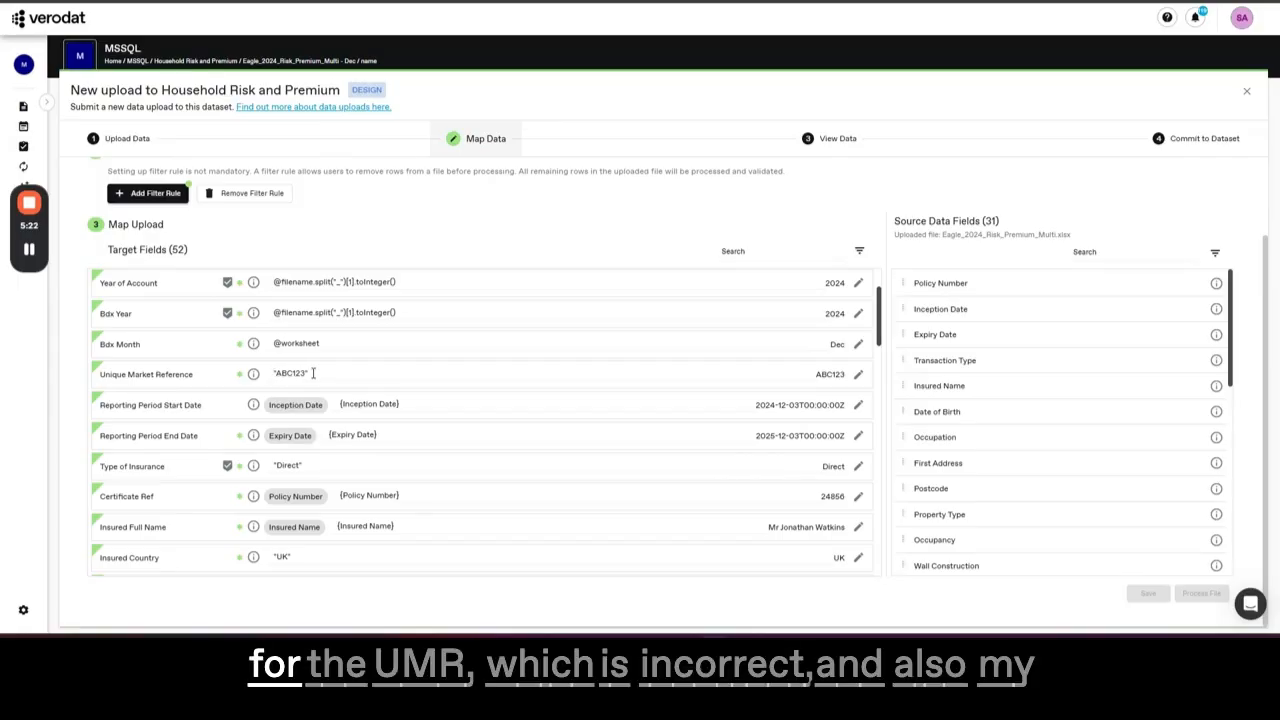
{"action": "left_click_drag", "start_coordinate": [882, 329], "coordinate": [880, 401]}
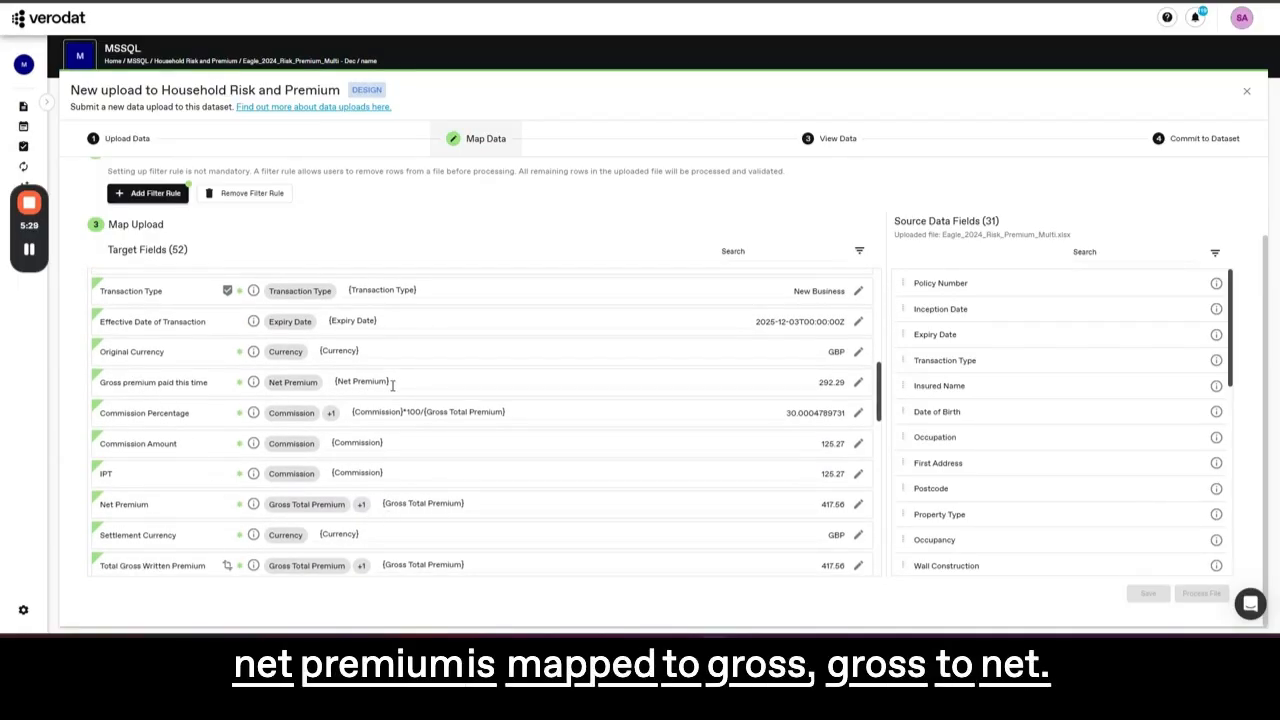
{"action": "left_click_drag", "start_coordinate": [468, 503], "coordinate": [390, 504]}
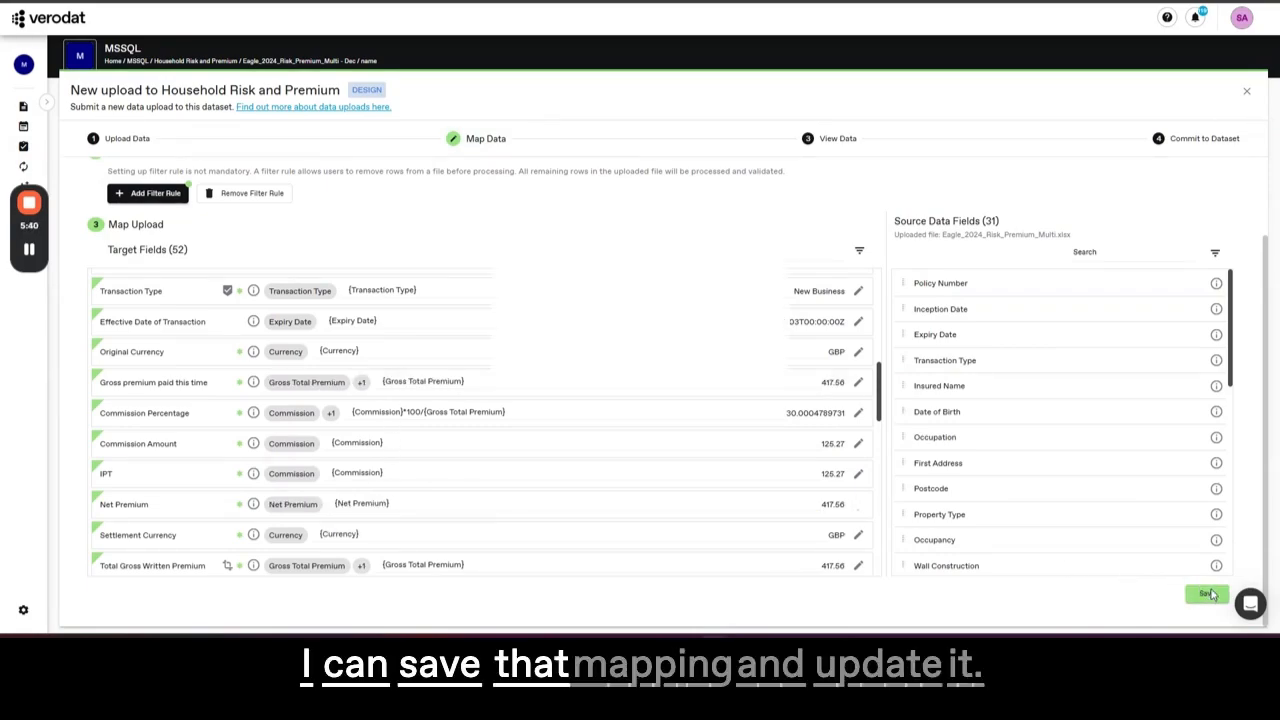
{"action": "left_click", "coordinate": [1205, 593]}
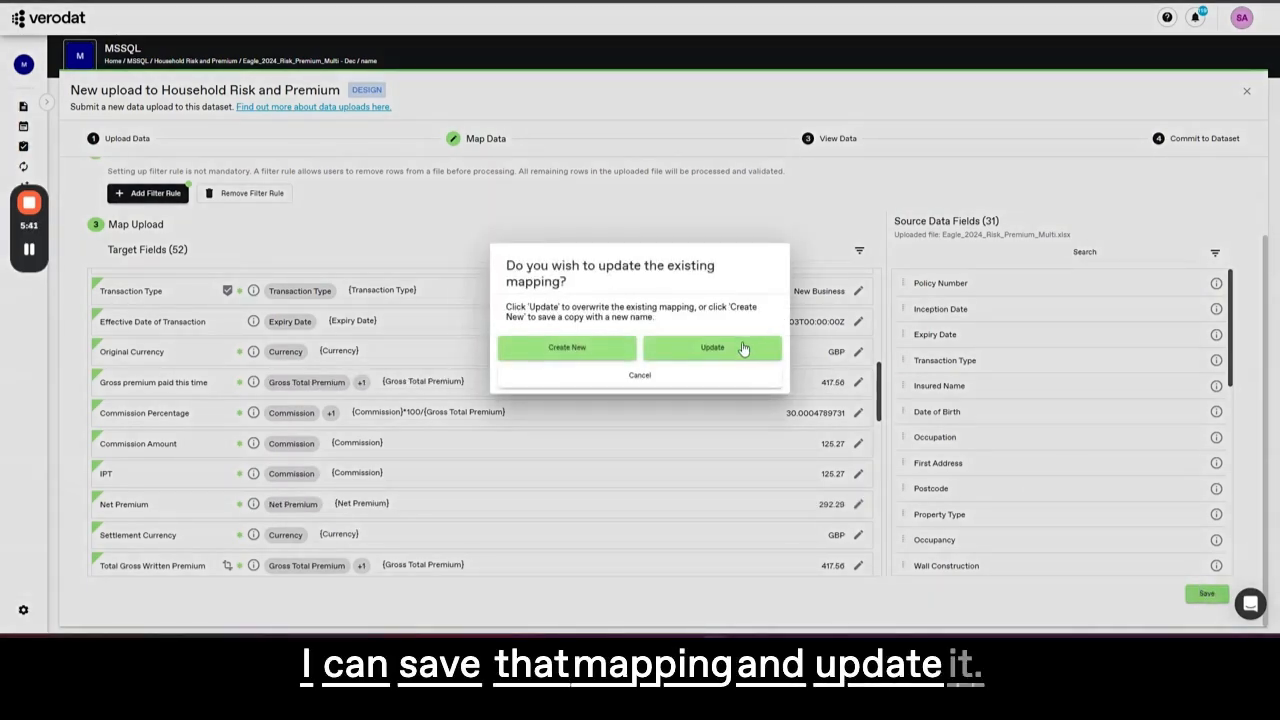
{"action": "left_click", "coordinate": [743, 349]}
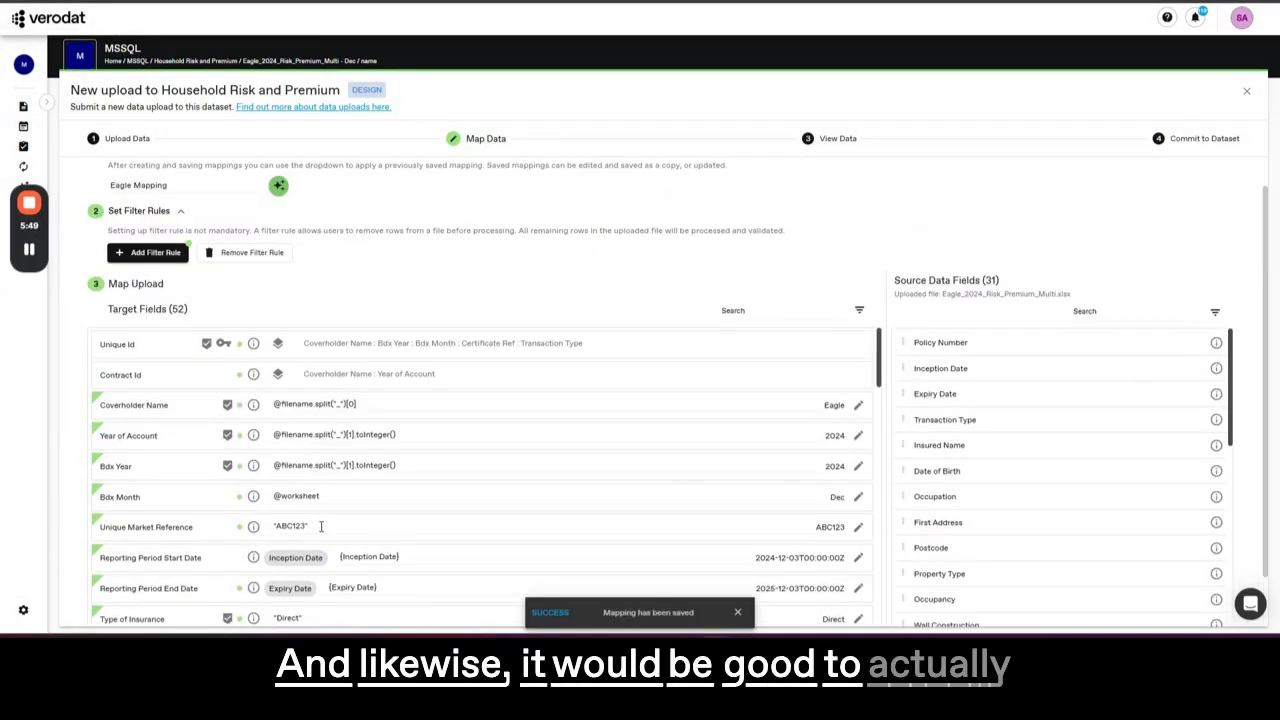
Replace the Unique Market Reference target expression with LOOKUP_GET("Coverholder Contracts", "Unique Id", "UMR", "Eagle:2024").
{"action": "left_click", "coordinate": [310, 527]}
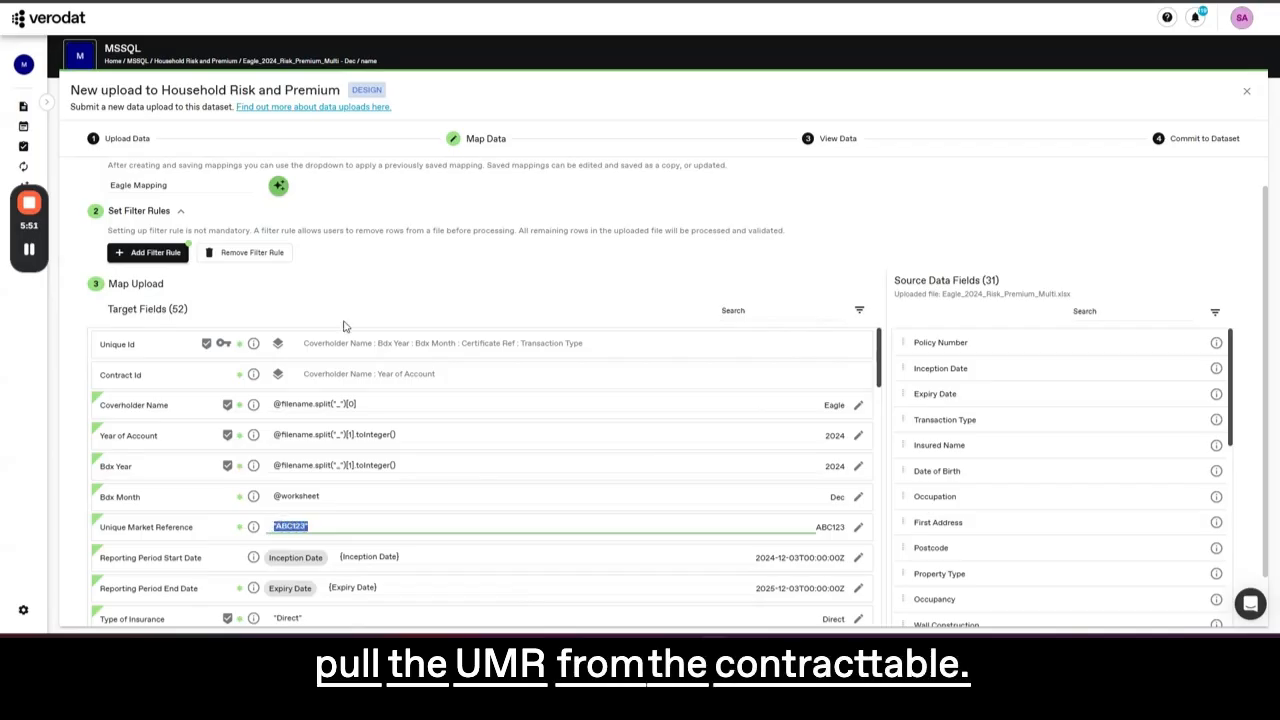
{"action": "left_click", "coordinate": [63, 0]}
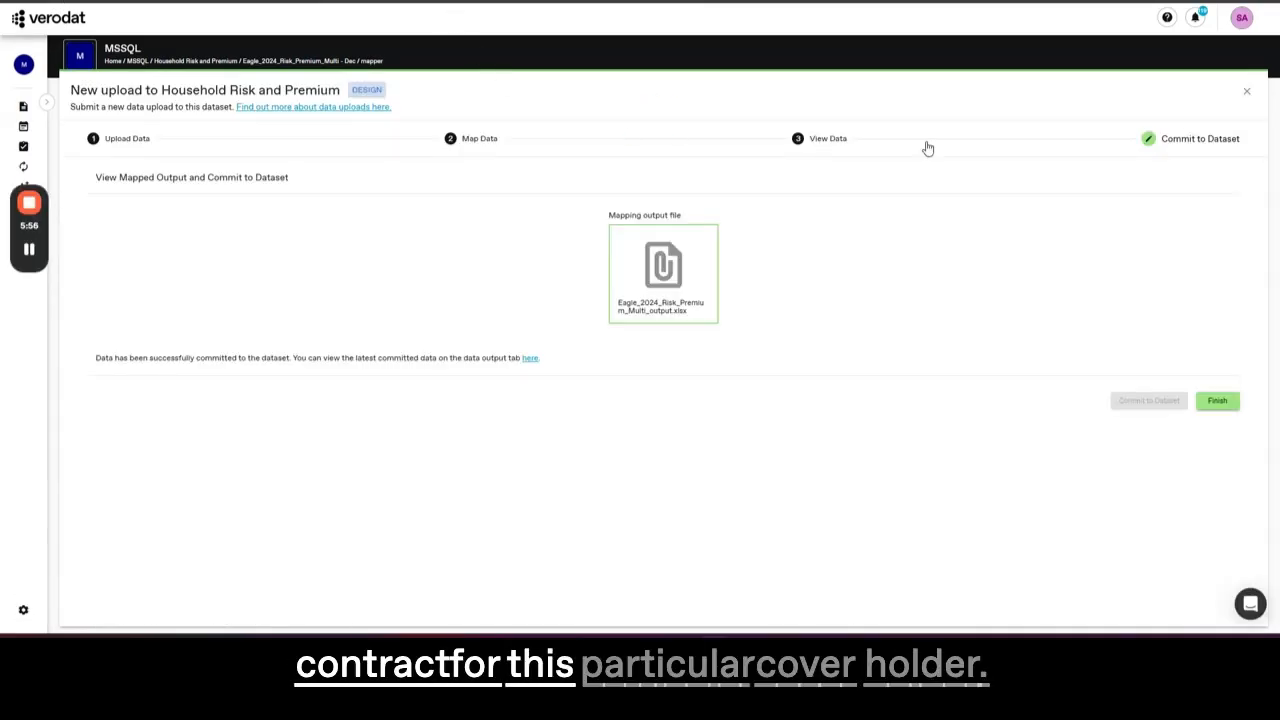
{"action": "left_click", "coordinate": [1246, 91]}
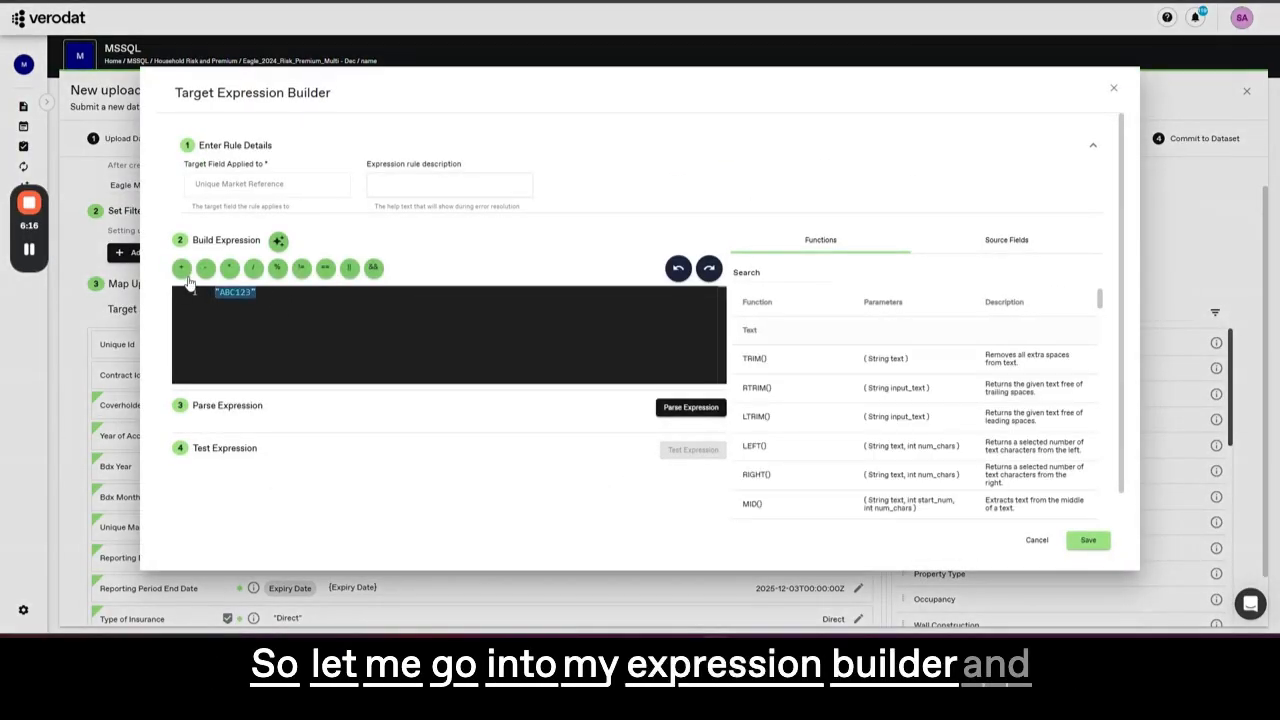
{"action": "key", "text": "BackSpace"}
{"action": "type", "text": "LOOKUP_GET(ref_table, ref_column, ref_column_get, value)"}
{"action": "key", "text": "Down"}
{"action": "key", "text": "Down"}
{"action": "key", "text": "Down"}
{"action": "key", "text": "Return"}
{"action": "type", "text": "\""}
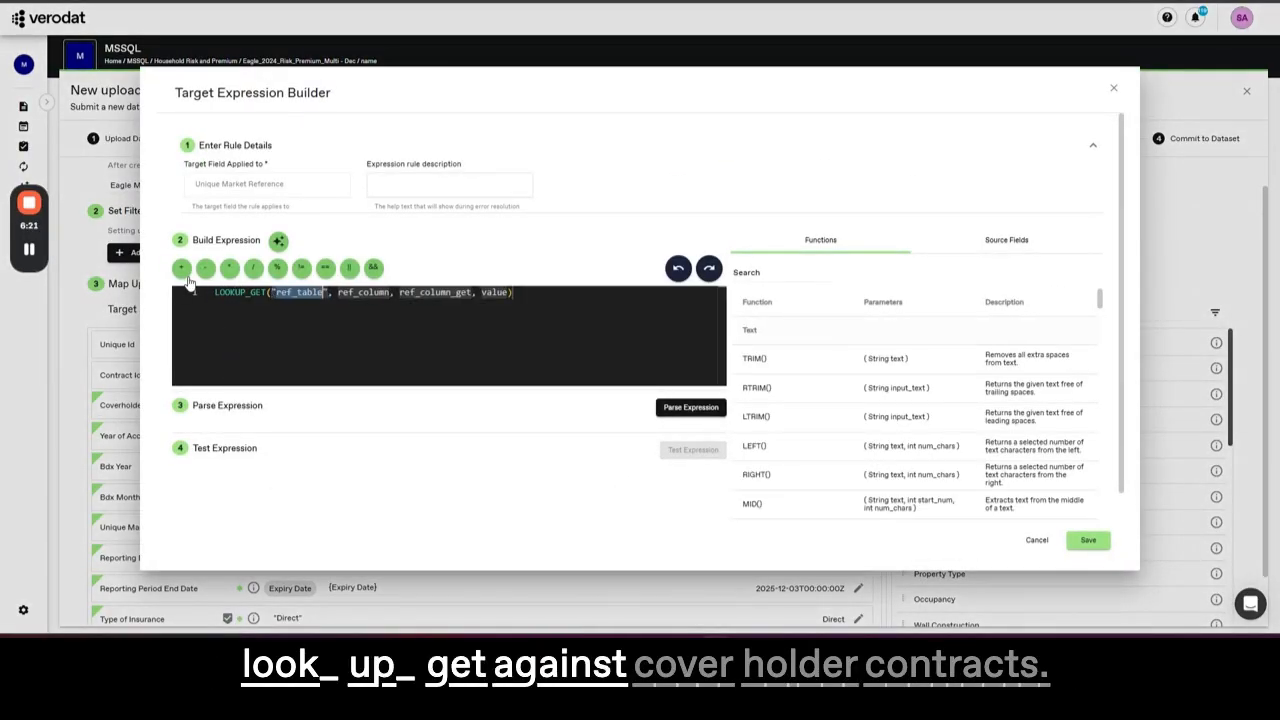
{"action": "key", "text": "BackSpace"}
{"action": "key", "text": "BackSpace"}
{"action": "key", "text": "BackSpace"}
{"action": "key", "text": "BackSpace"}
{"action": "key", "text": "BackSpace"}
{"action": "key", "text": "BackSpace"}
{"action": "key", "text": "BackSpace"}
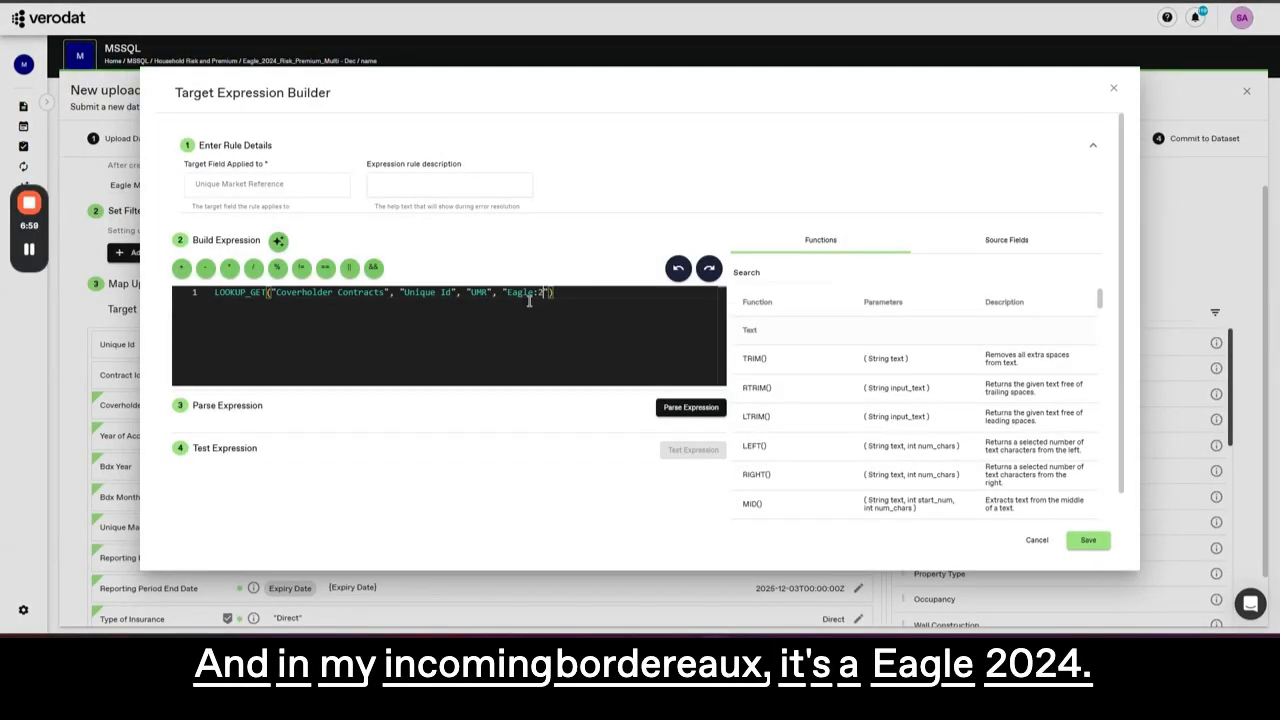
Parse and test the Unique Market Reference lookup expression, check its sample output, and save the expression.
{"action": "left_click", "coordinate": [688, 410]}
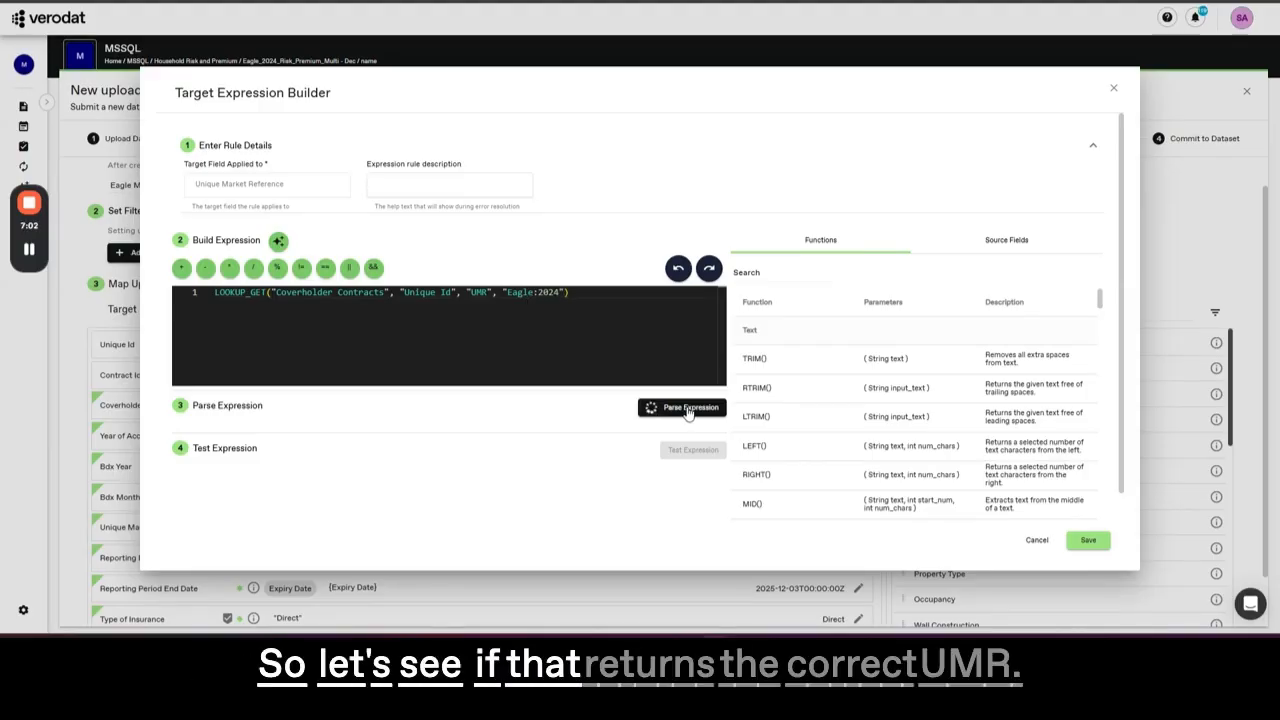
{"action": "scroll", "coordinate": [695, 458], "scroll_direction": "down", "scroll_amount": 1}
{"action": "left_click", "coordinate": [686, 419]}
{"action": "left_click_drag", "start_coordinate": [175, 449], "coordinate": [228, 440]}
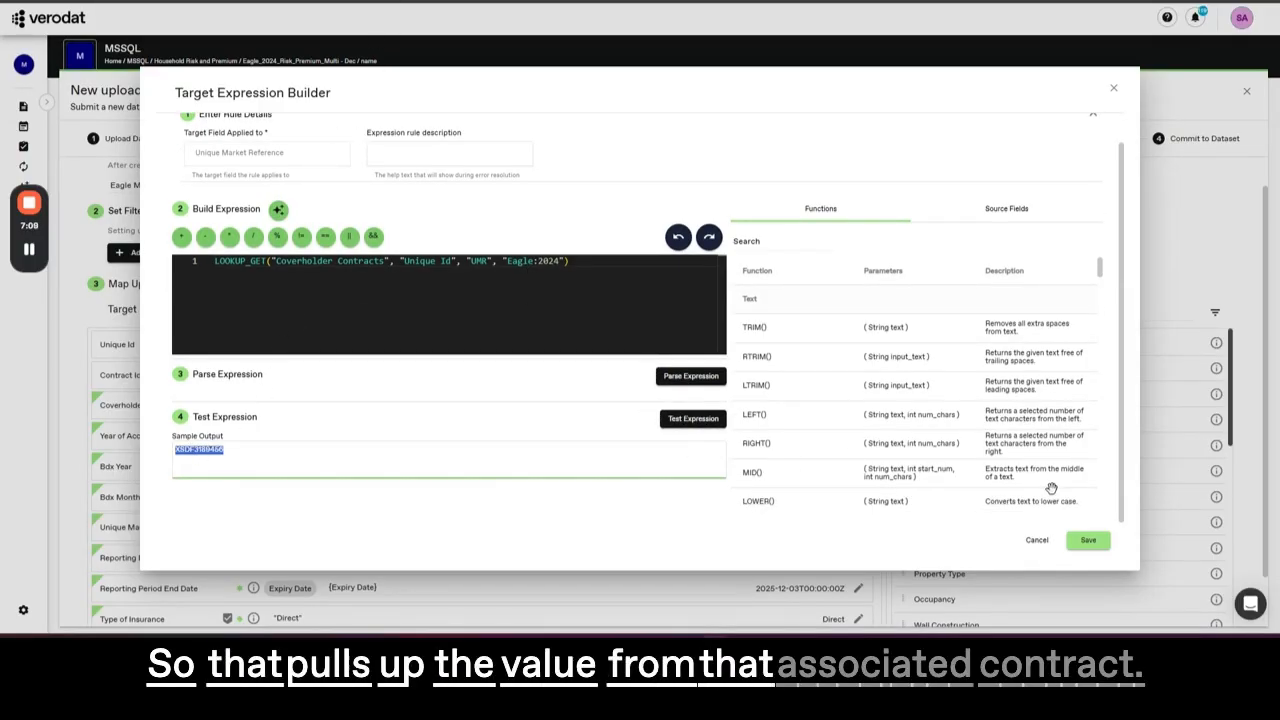
{"action": "left_click", "coordinate": [1088, 540]}
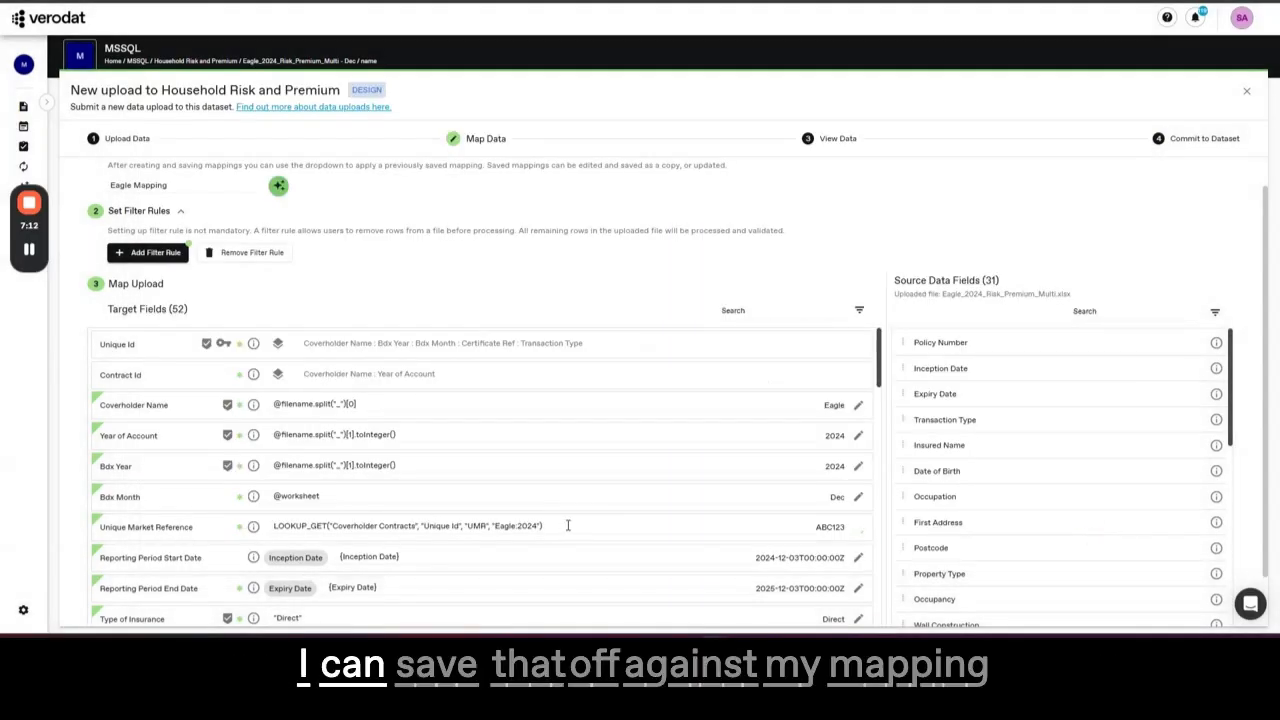
Check the mapped Unique Market Reference value and overwrite the existing Eagle Mapping with the new lookup.
{"action": "left_click_drag", "start_coordinate": [794, 527], "coordinate": [845, 532]}
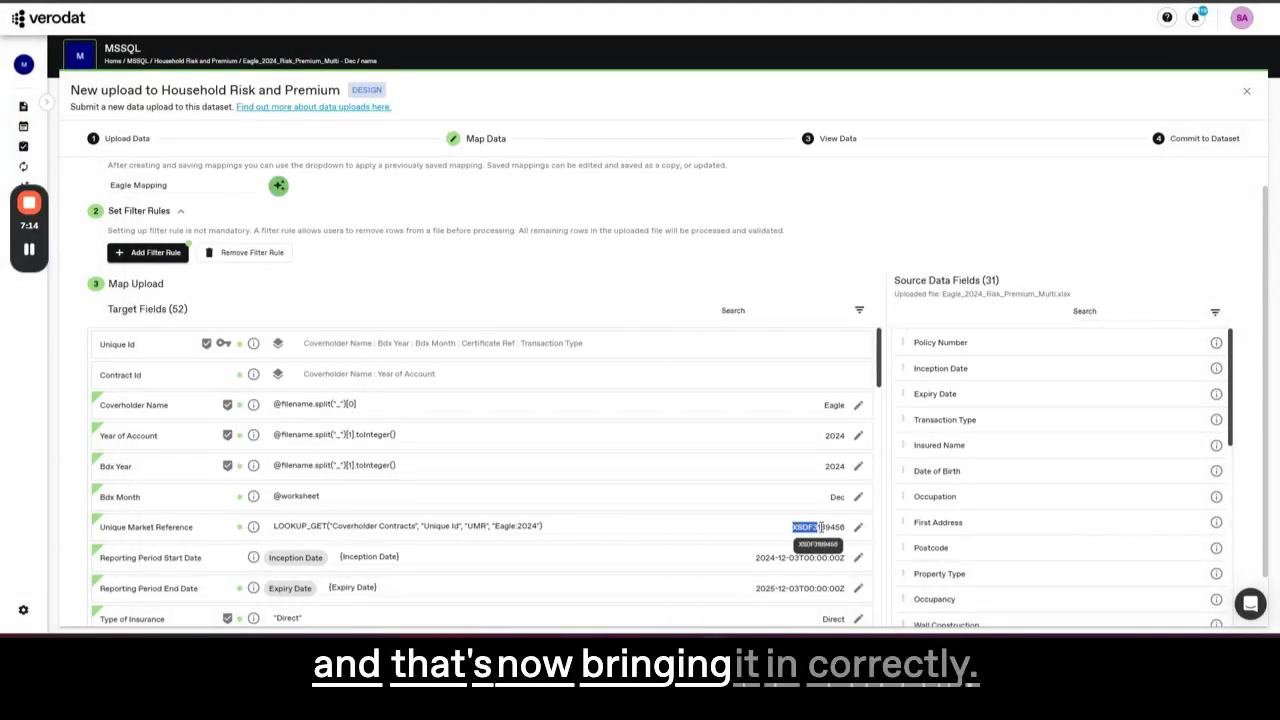
{"action": "scroll", "coordinate": [845, 532], "scroll_direction": "down", "scroll_amount": 1}
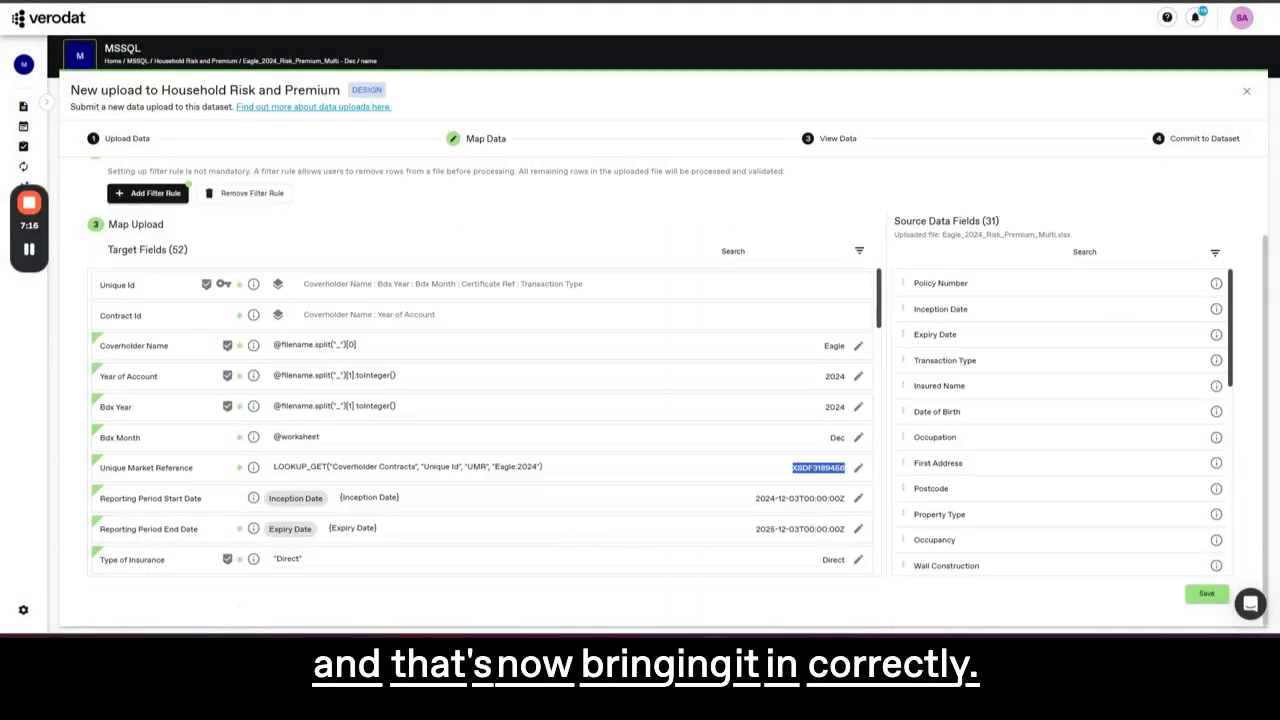
{"action": "left_click", "coordinate": [1206, 595]}
{"action": "left_click", "coordinate": [725, 358]}
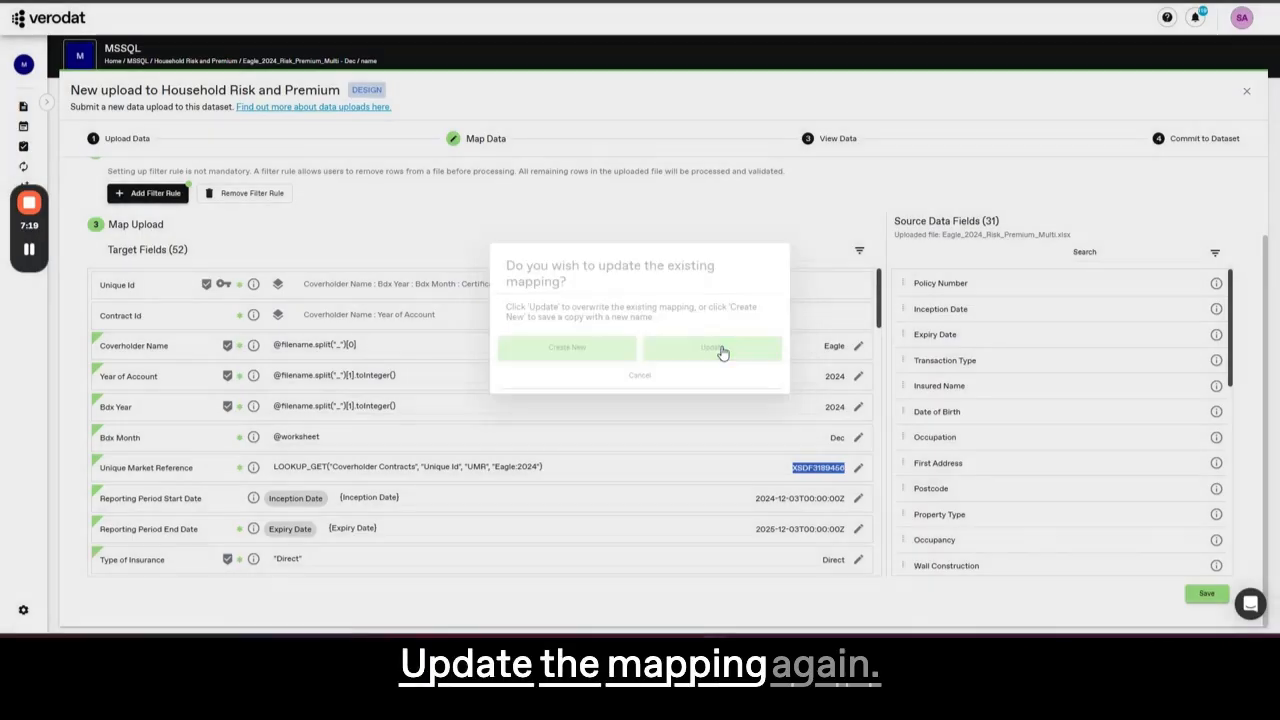
Map the source file's Flood Re? field to the Flood Re target field and save the mapping.
{"action": "scroll", "coordinate": [880, 315], "scroll_direction": "down", "scroll_amount": 1}
{"action": "left_click_drag", "start_coordinate": [880, 315], "coordinate": [843, 561]}
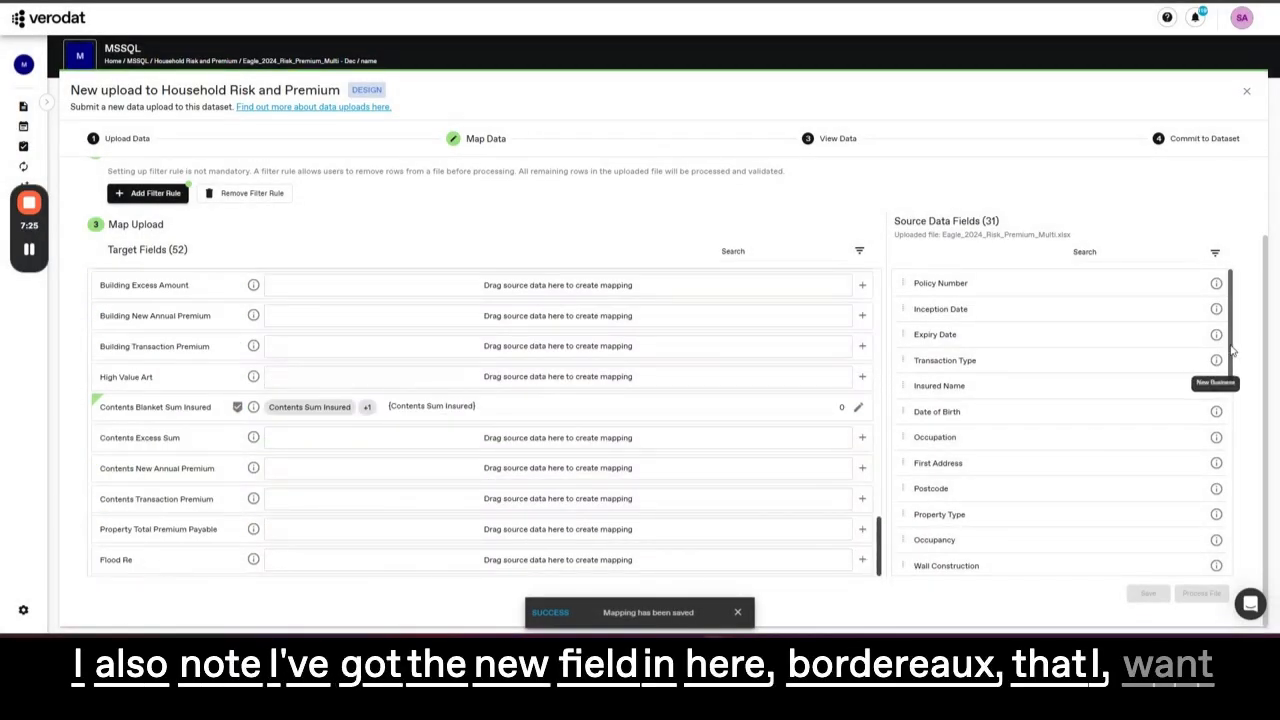
{"action": "left_click_drag", "start_coordinate": [1231, 370], "coordinate": [1235, 560]}
{"action": "left_click_drag", "start_coordinate": [965, 560], "coordinate": [396, 559]}
{"action": "left_click", "coordinate": [1206, 593]}
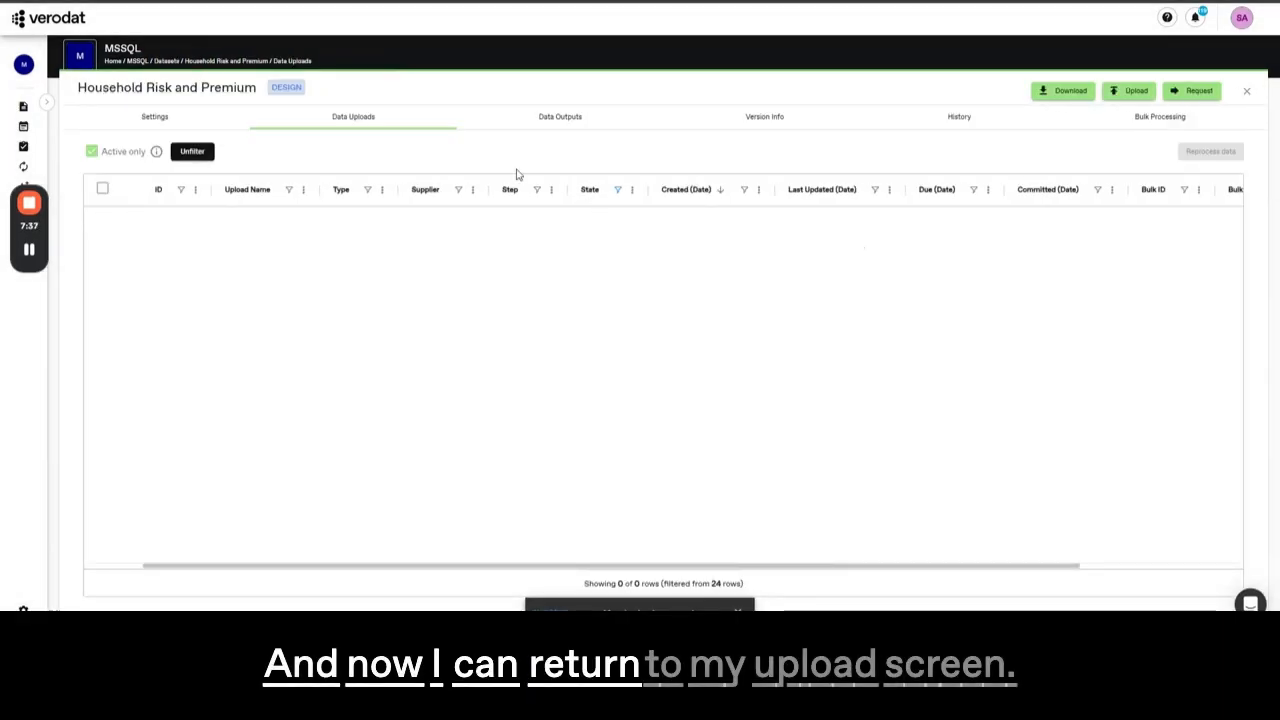
Show all data uploads instead of only active ones and filter them by applied mapping to Eagle Mapping.
{"action": "left_click", "coordinate": [91, 151]}
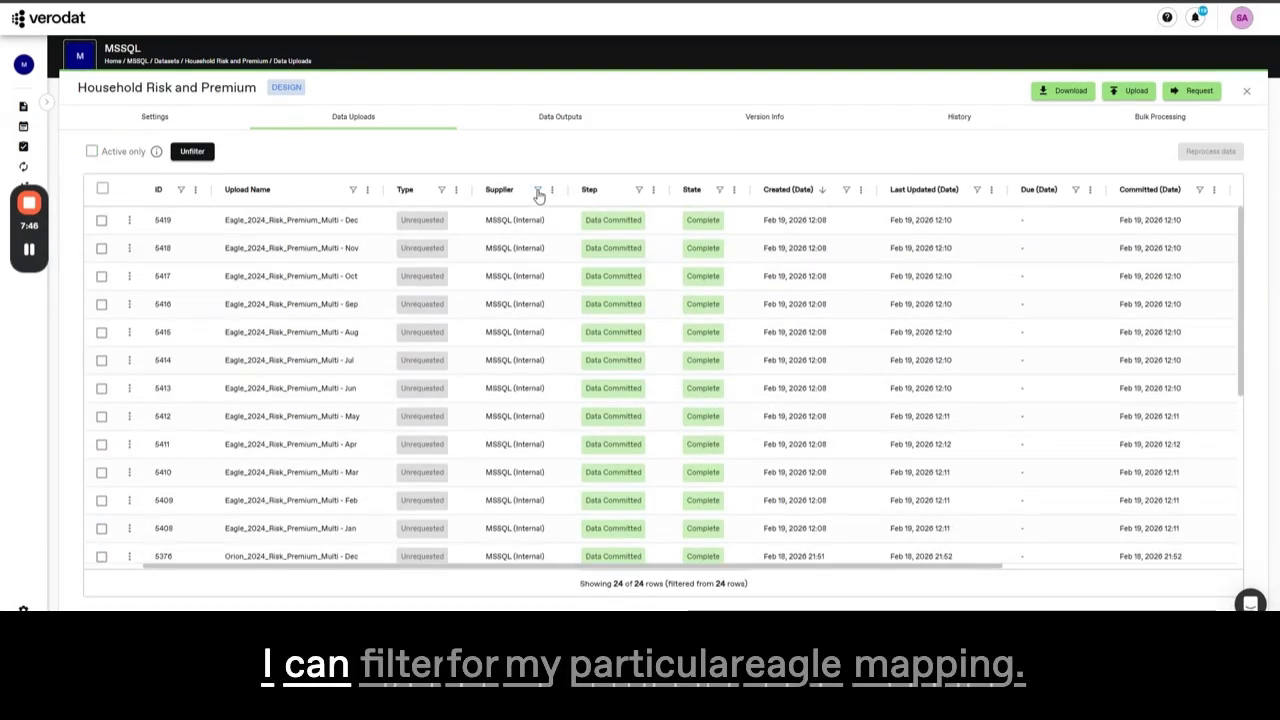
{"action": "left_click", "coordinate": [538, 192]}
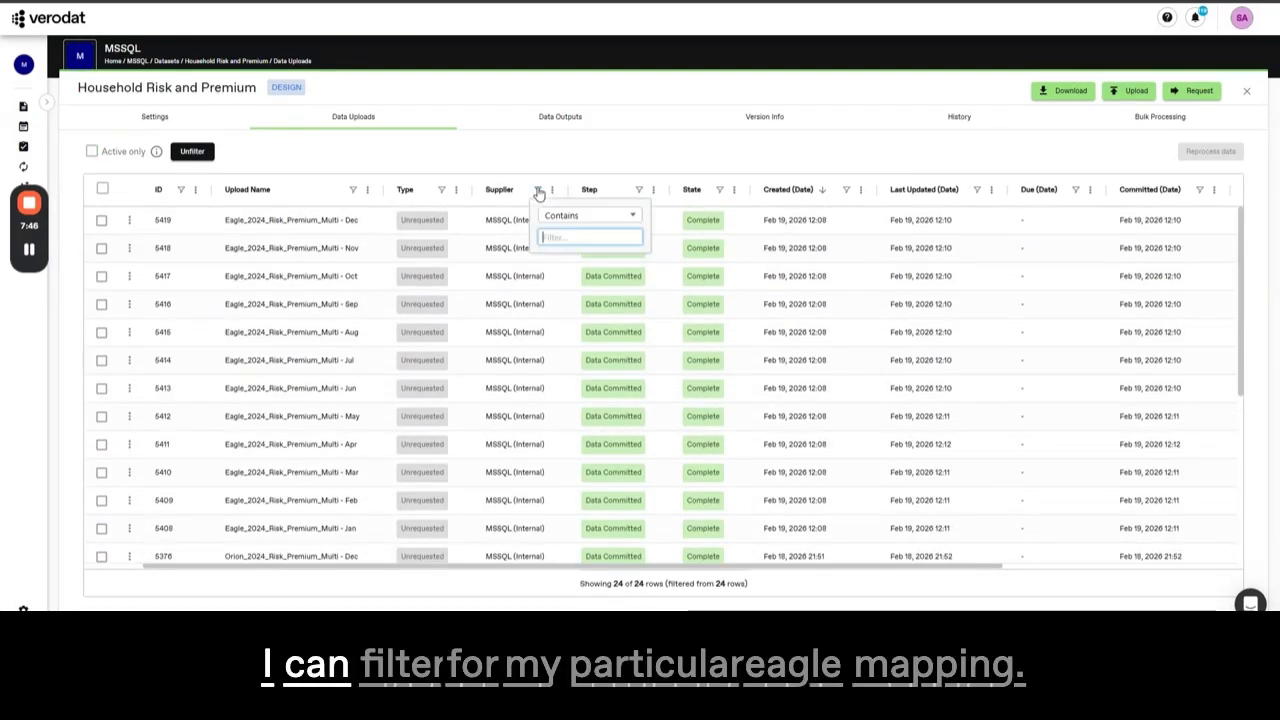
{"action": "left_click", "coordinate": [561, 160]}
{"action": "scroll", "coordinate": [660, 380], "scroll_direction": "right", "scroll_amount": 5}
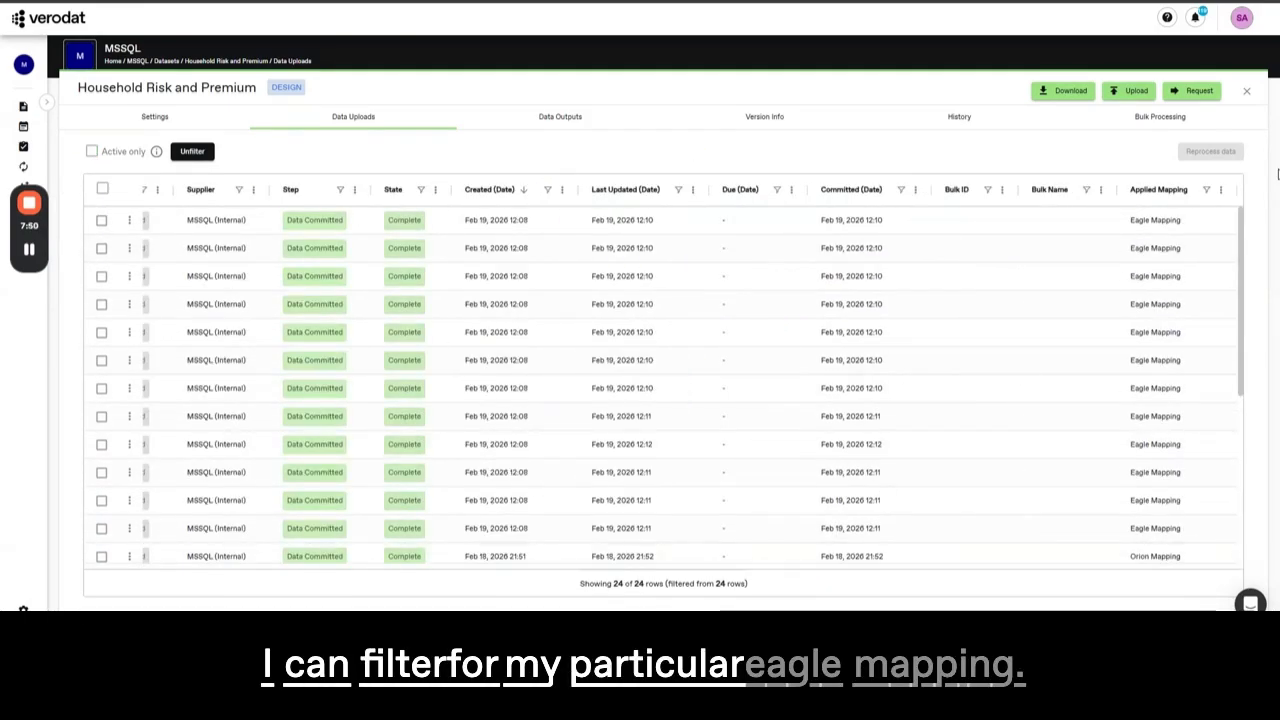
{"action": "left_click", "coordinate": [1207, 192]}
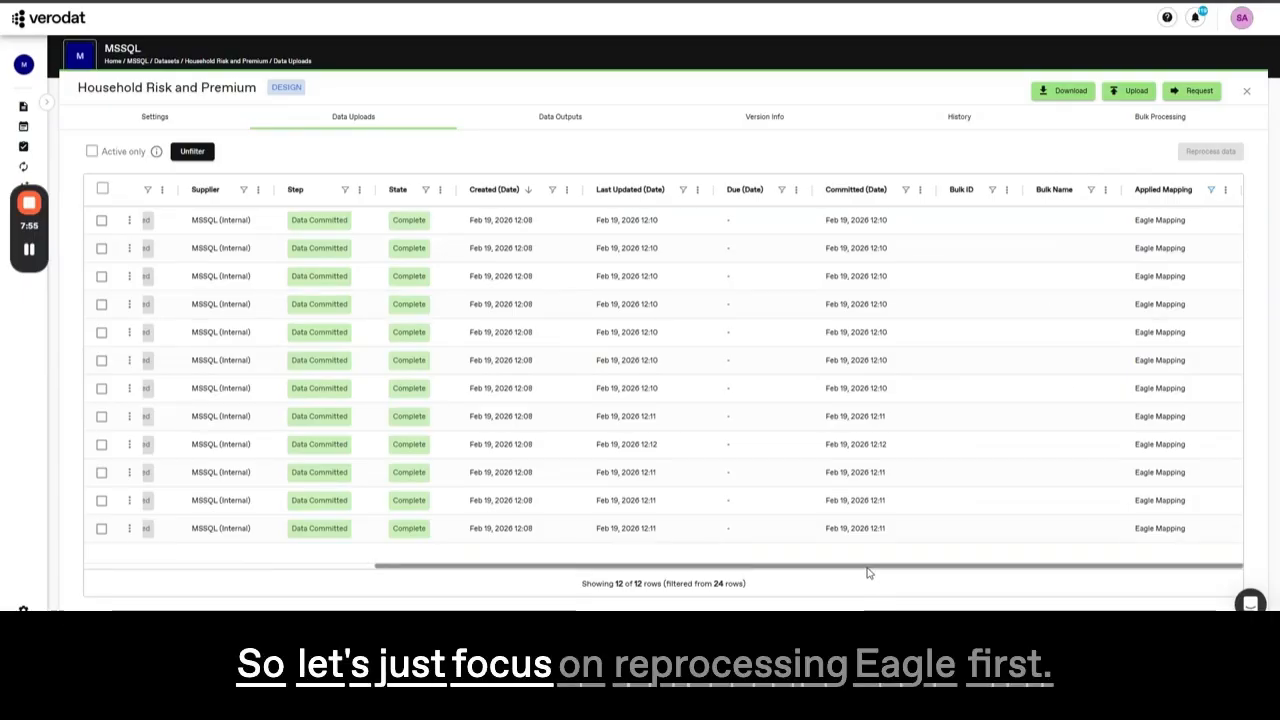
Select all filtered Eagle uploads for reprocessing in a new bulk task named "Reprocess for Eagle (Gross, Net, UMR and Flood Re added)".
{"action": "scroll", "coordinate": [871, 571], "scroll_direction": "left", "scroll_amount": 5}
{"action": "left_click", "coordinate": [102, 188]}
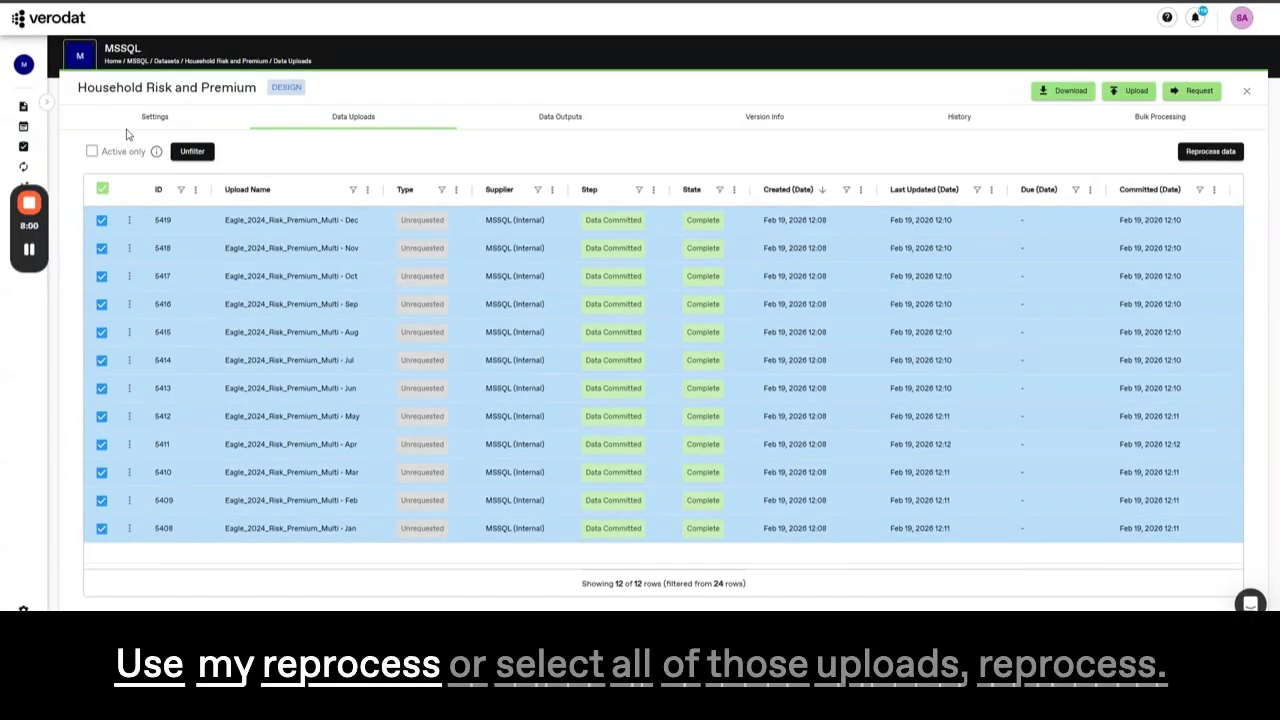
{"action": "left_click", "coordinate": [1220, 151]}
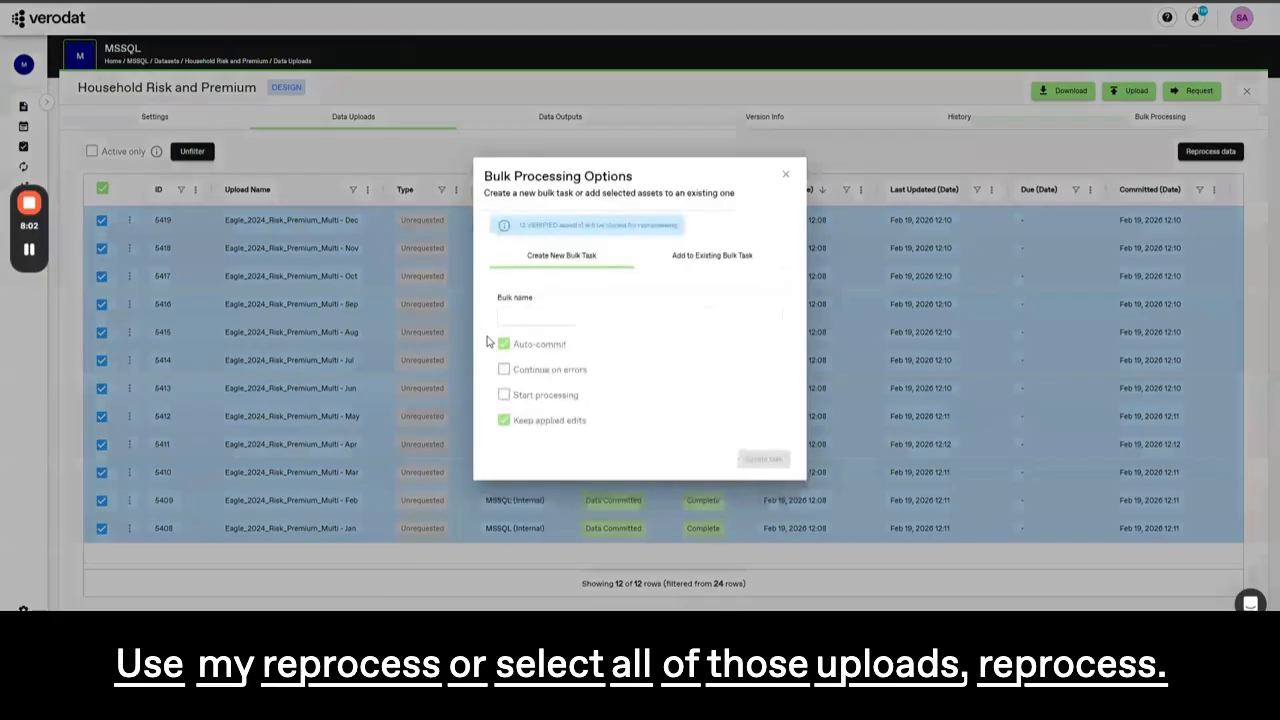
{"action": "left_click", "coordinate": [532, 316]}
{"action": "type", "text": "Re"}
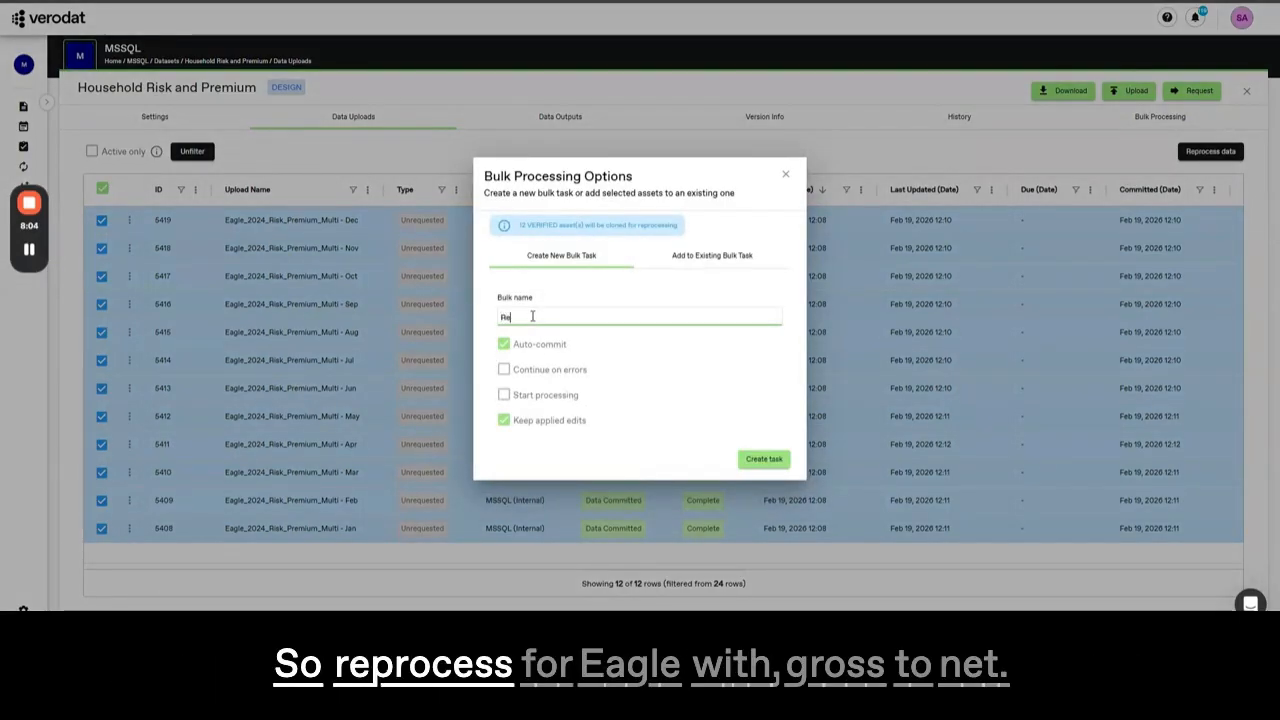
{"action": "type", "text": "process for Ea"}
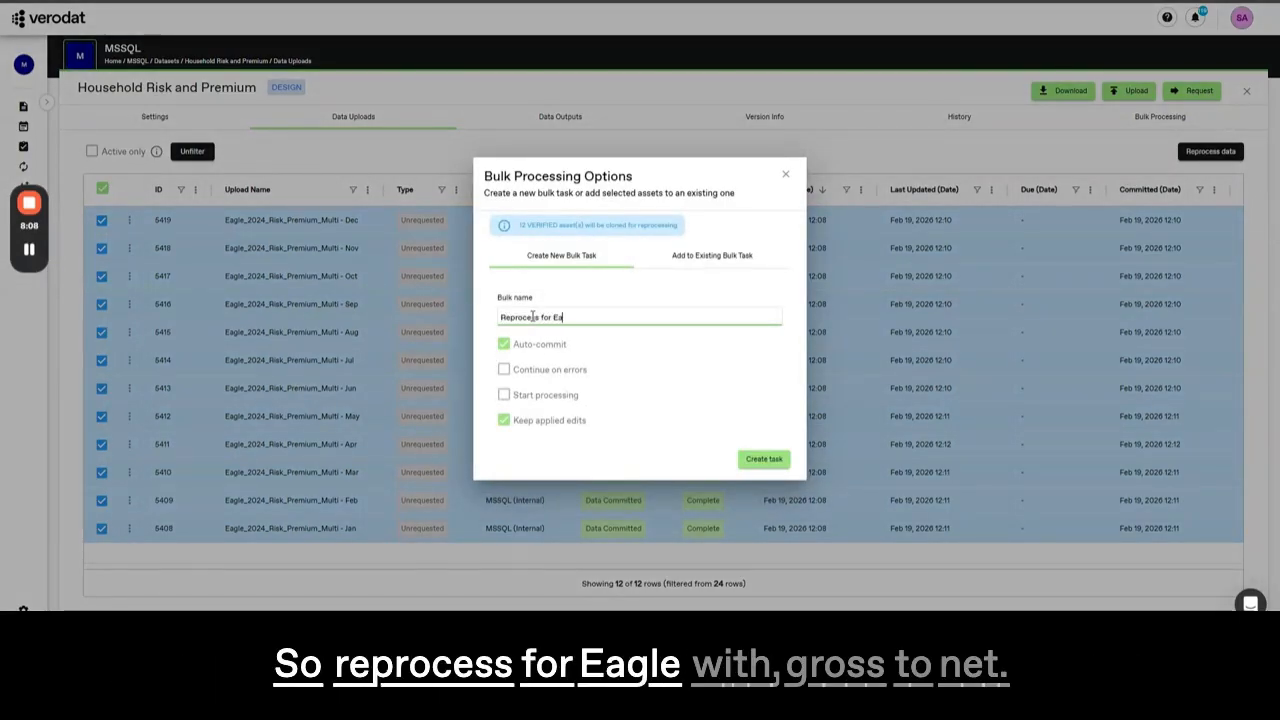
{"action": "type", "text": "gle (Gross, Net, UMR a"}
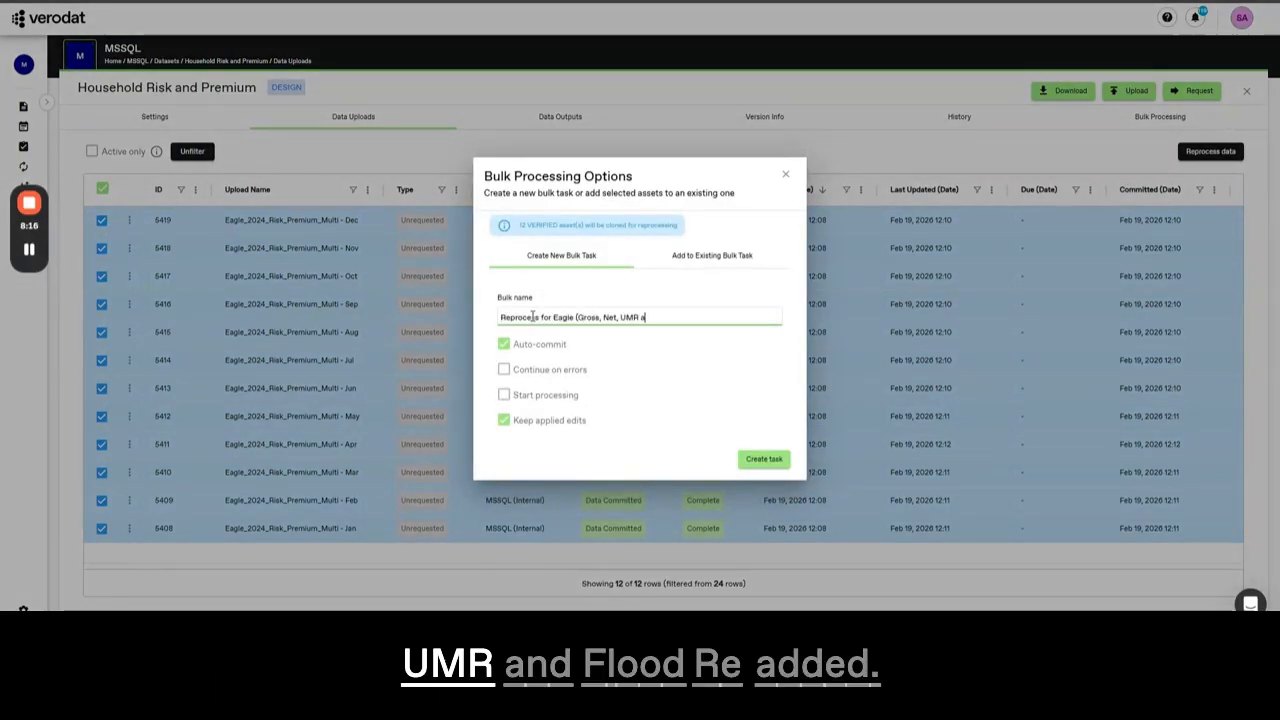
{"action": "type", "text": "nd Flood Re added)"}
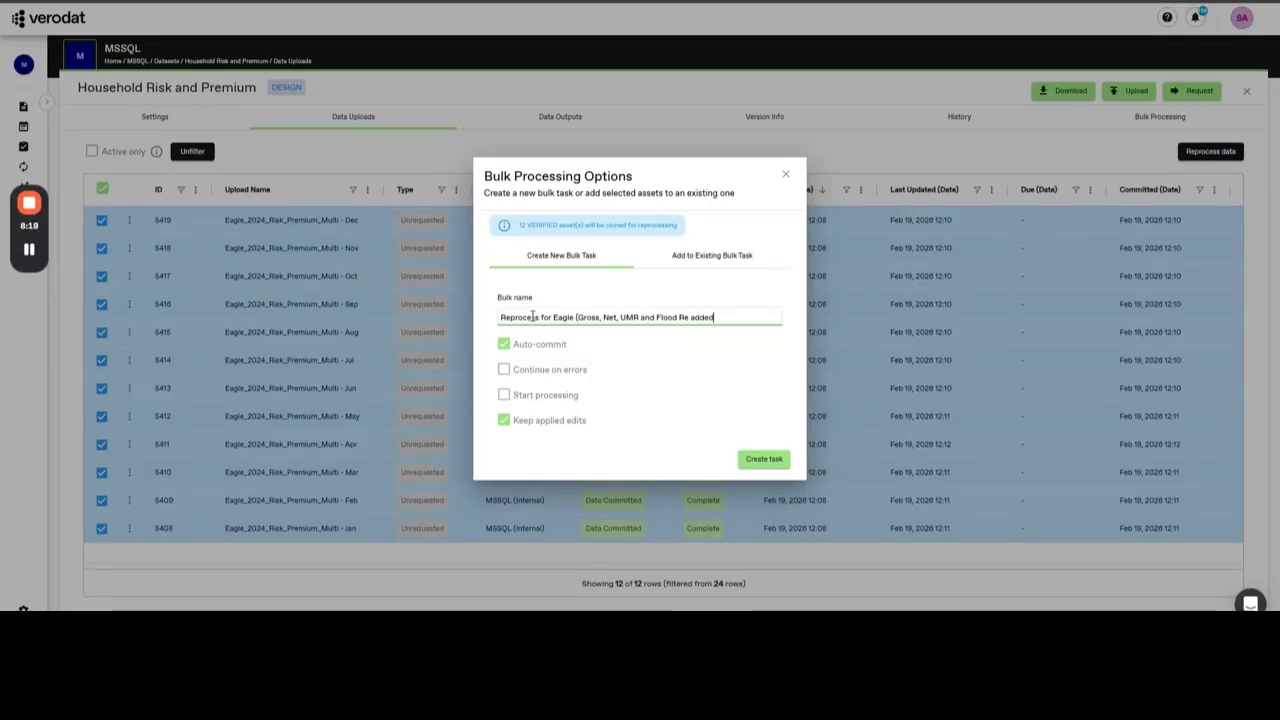
Enable Continue on errors and Start processing for the bulk task, leaving Keep applied edits on.
{"action": "left_click", "coordinate": [505, 370]}
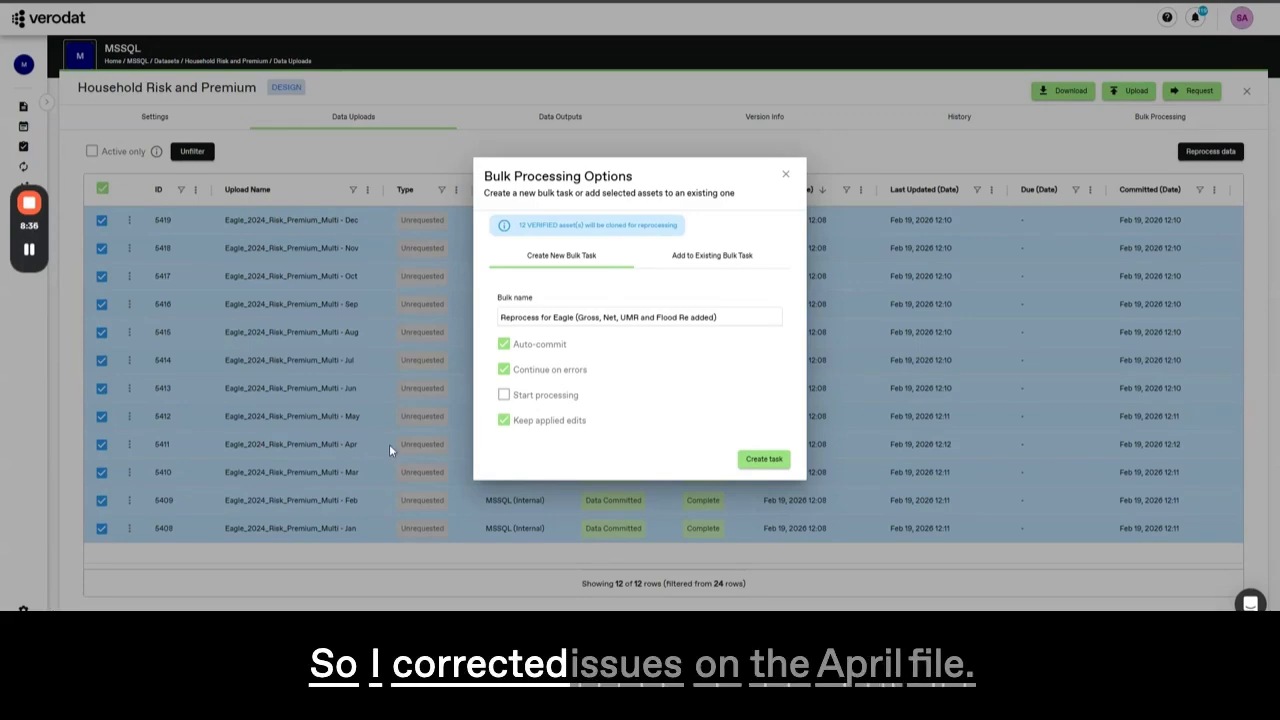
{"action": "left_click", "coordinate": [505, 422]}
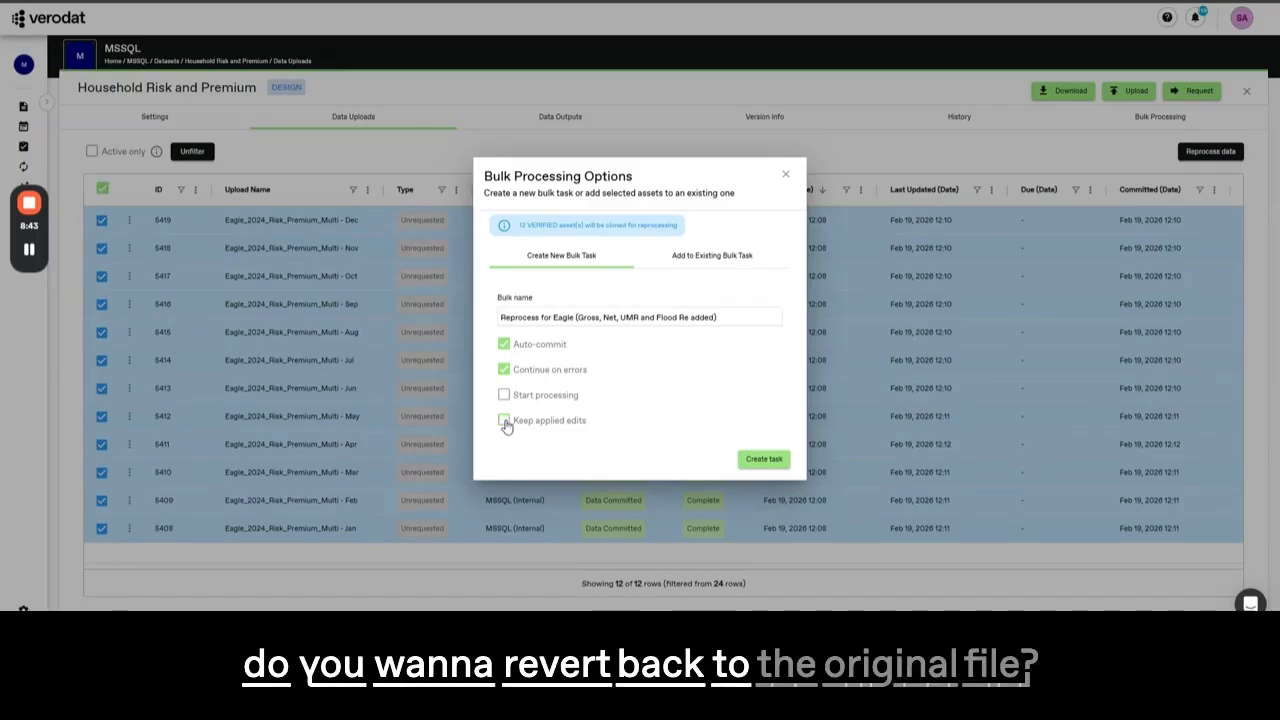
{"action": "left_click", "coordinate": [504, 419]}
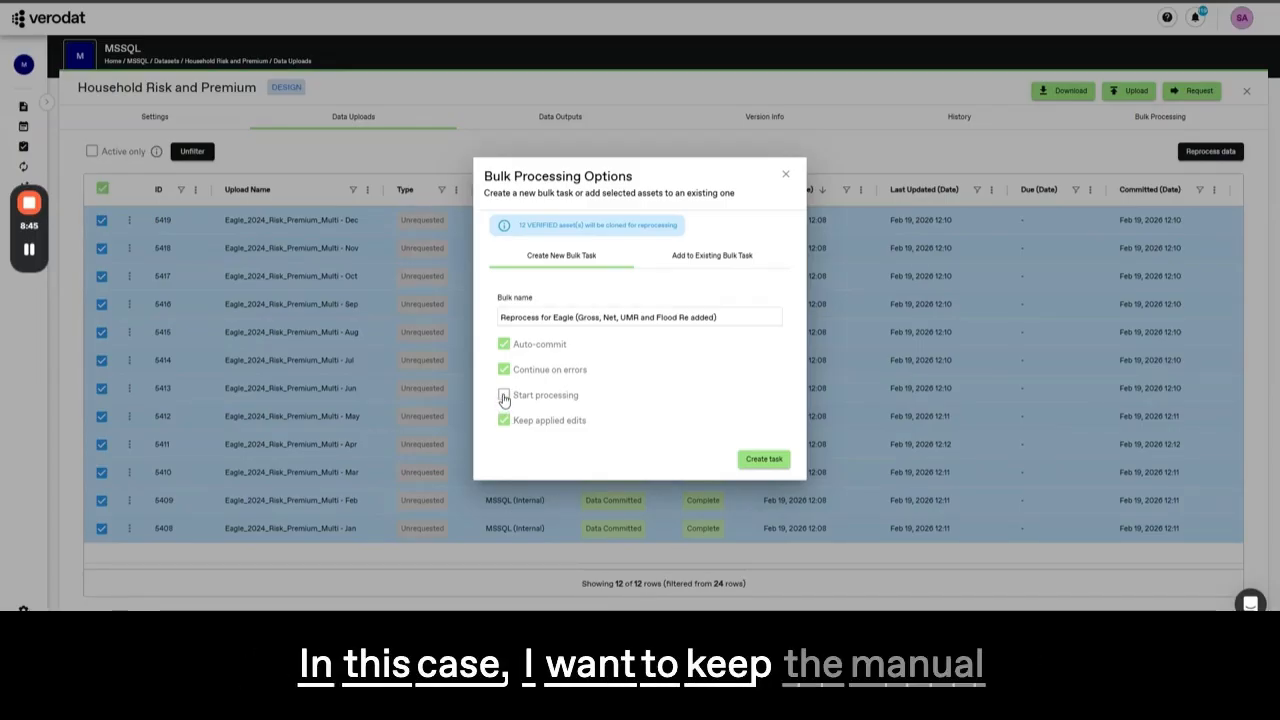
{"action": "left_click", "coordinate": [504, 397]}
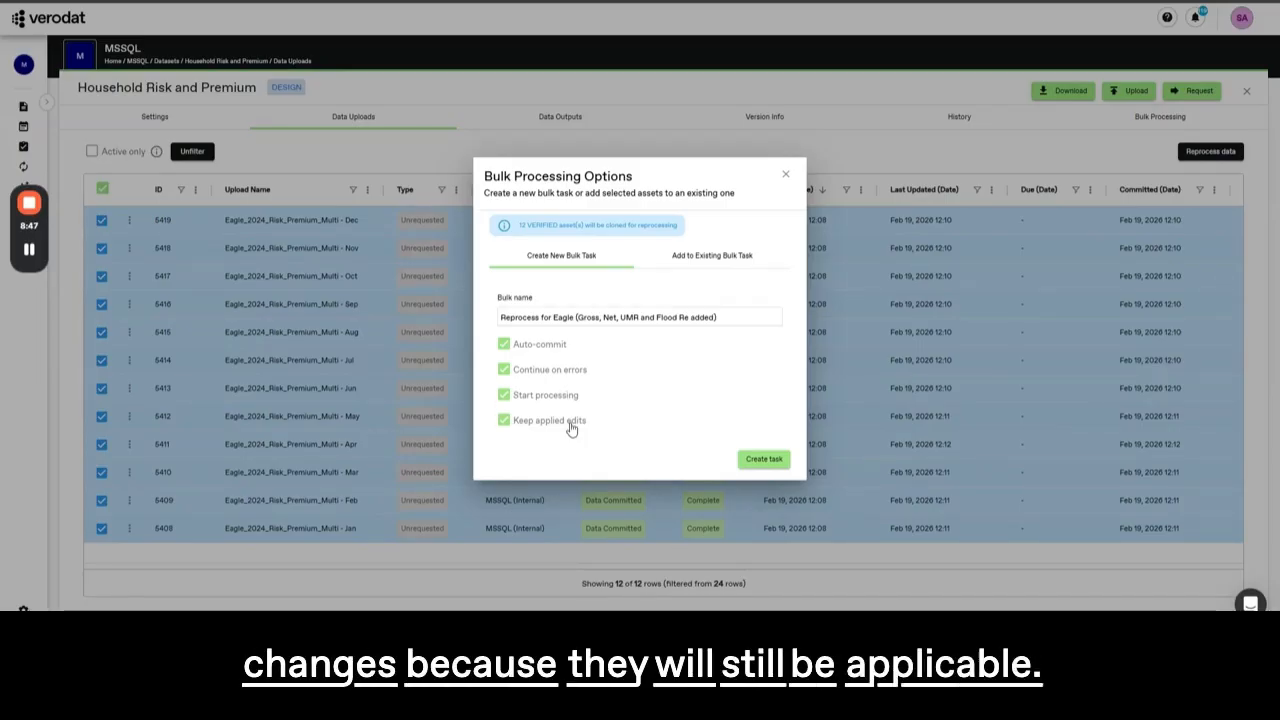
Create the bulk reprocessing task with the chosen options and review the cloned Eagle uploads in the dataset's upload list.
{"action": "left_click", "coordinate": [775, 462]}
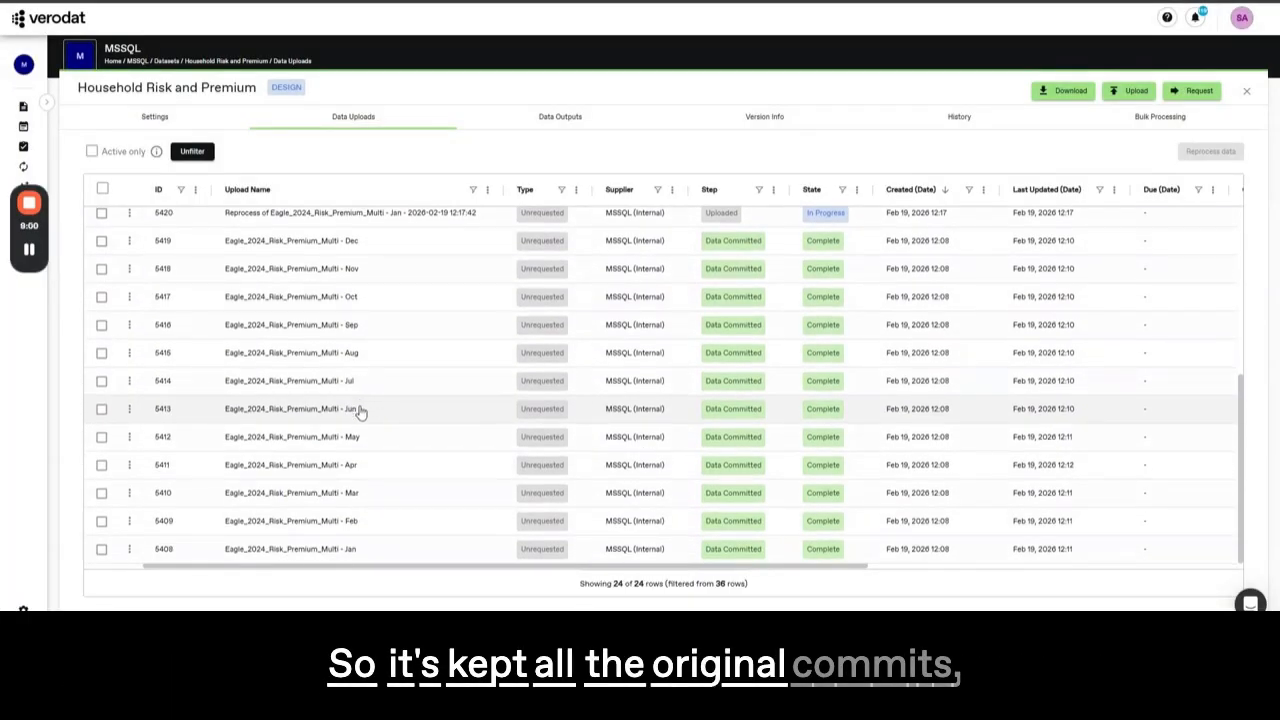
{"action": "scroll", "coordinate": [360, 412], "scroll_direction": "up", "scroll_amount": 5}
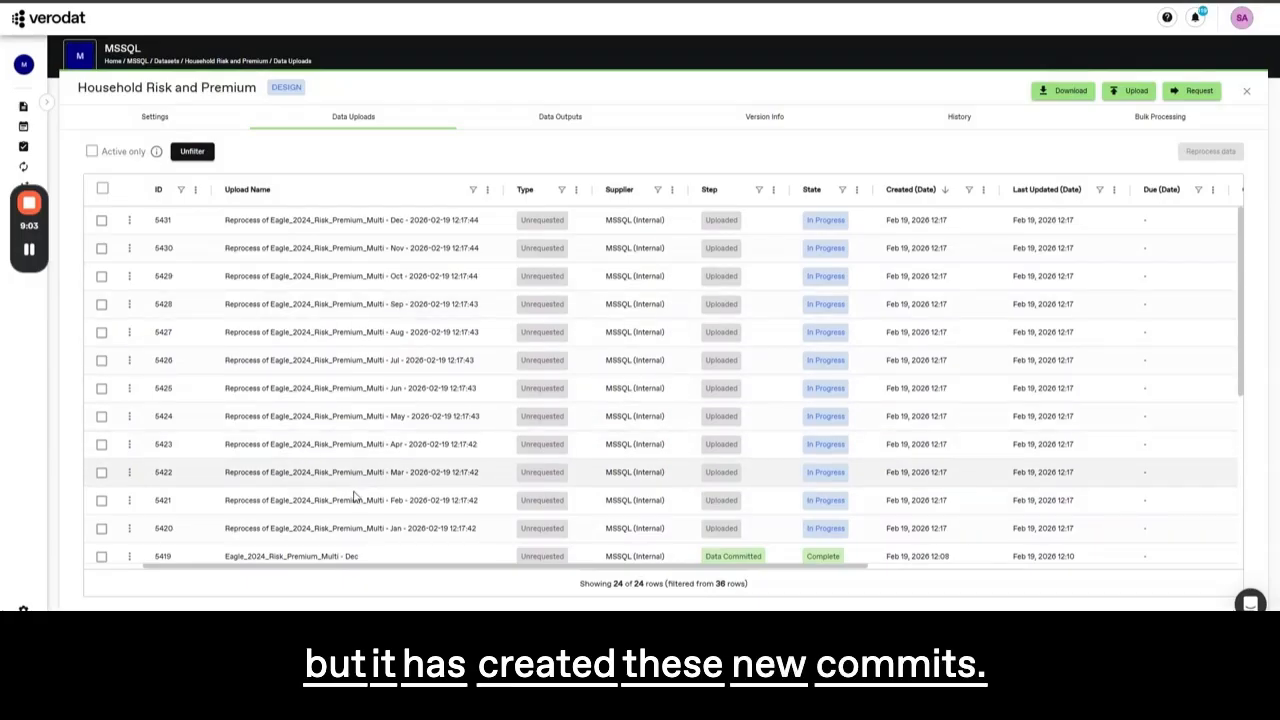
Inspect the assets and progress of the "Reprocess for Eagle (Gross, Net, UMR and Flood Re added)" bulk task and check the reprocessed uploads' status.
{"action": "left_click", "coordinate": [1155, 117]}
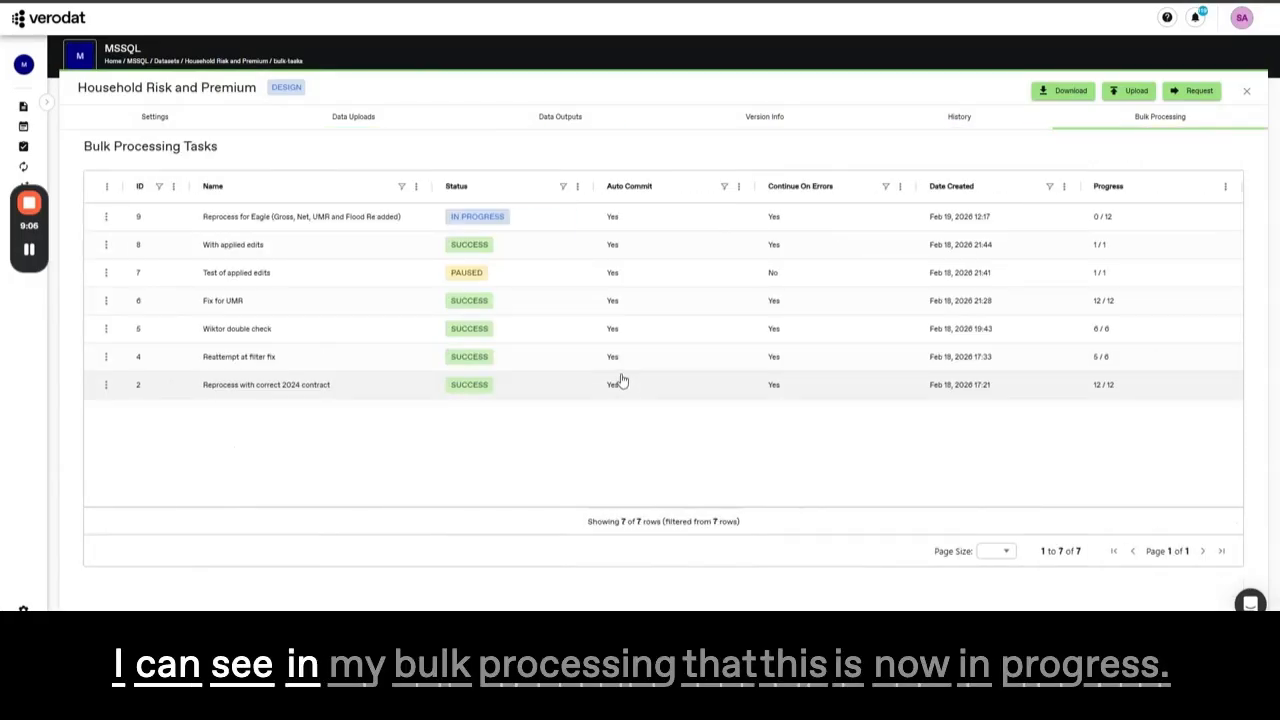
{"action": "left_click", "coordinate": [342, 217]}
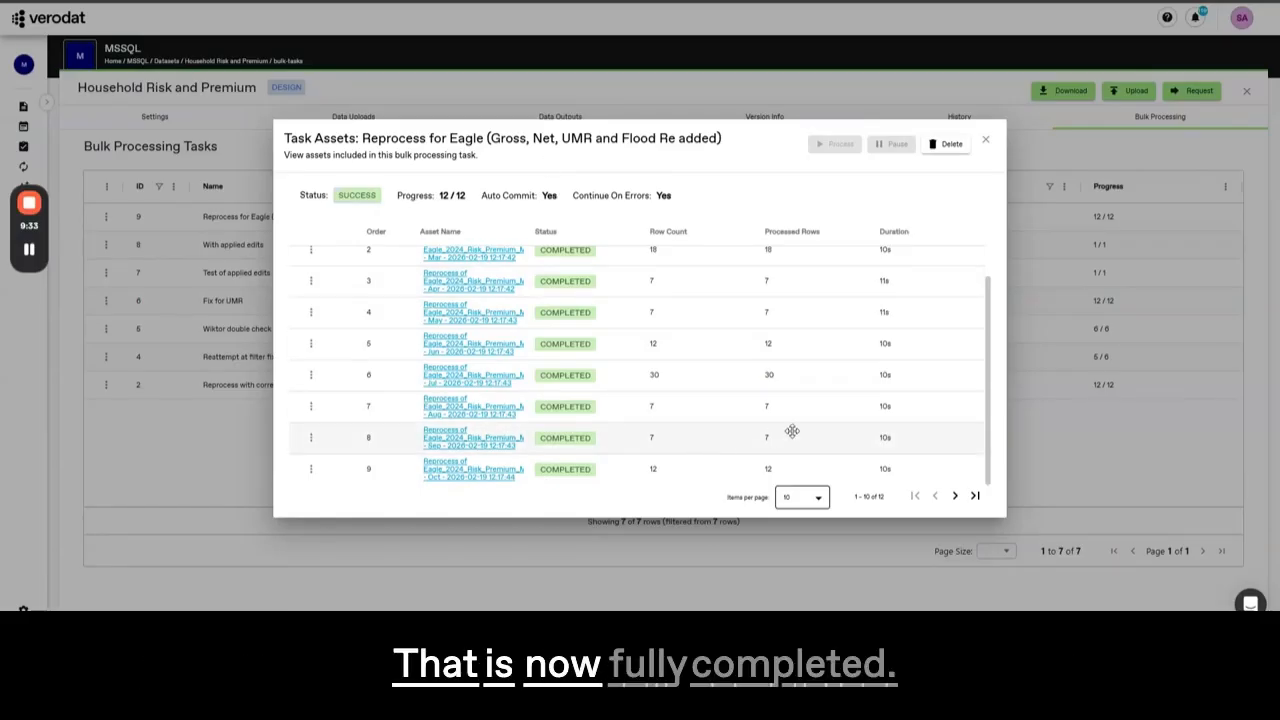
{"action": "scroll", "coordinate": [890, 277], "scroll_direction": "down", "scroll_amount": 2}
{"action": "scroll", "coordinate": [890, 277], "scroll_direction": "up", "scroll_amount": 3}
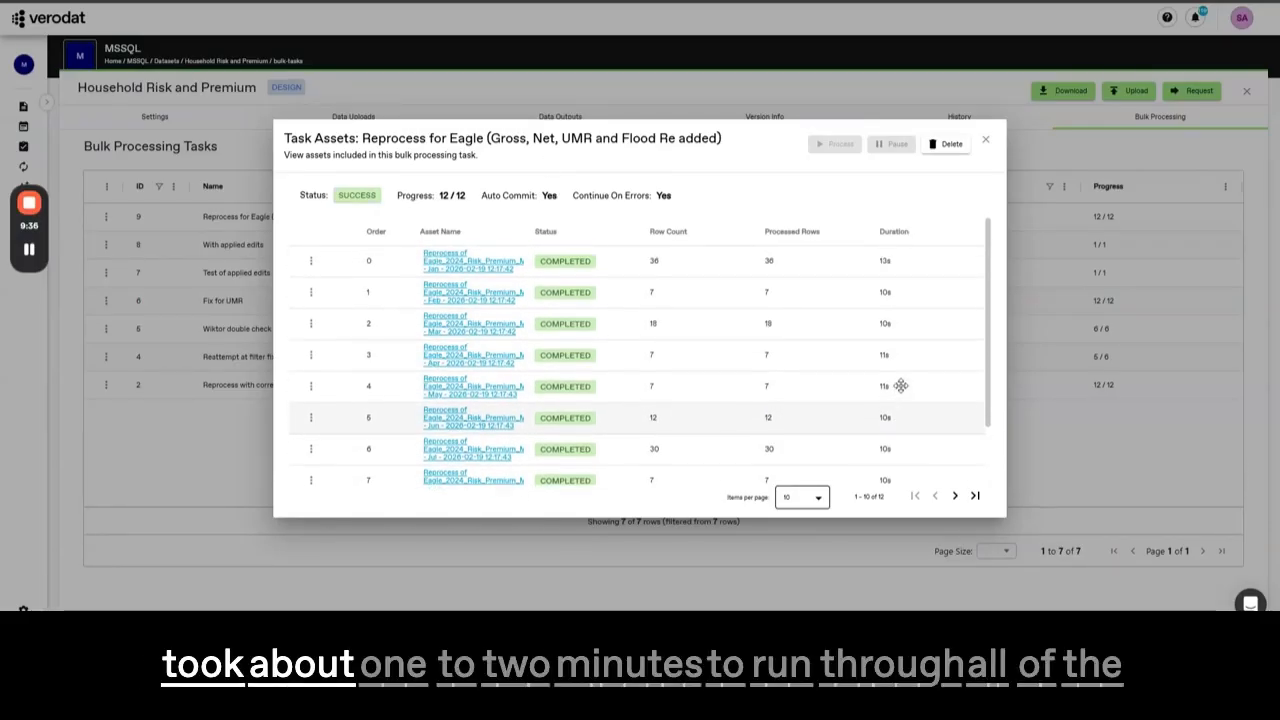
{"action": "left_click", "coordinate": [985, 139]}
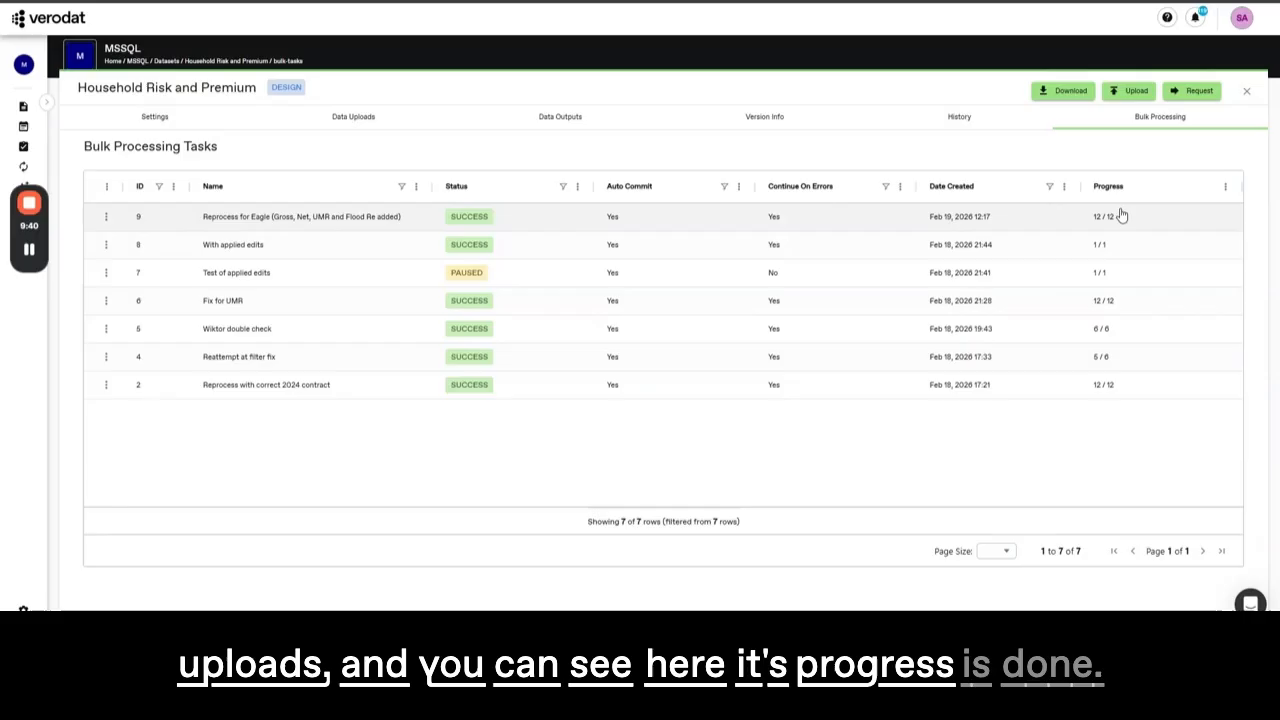
{"action": "left_click", "coordinate": [352, 120]}
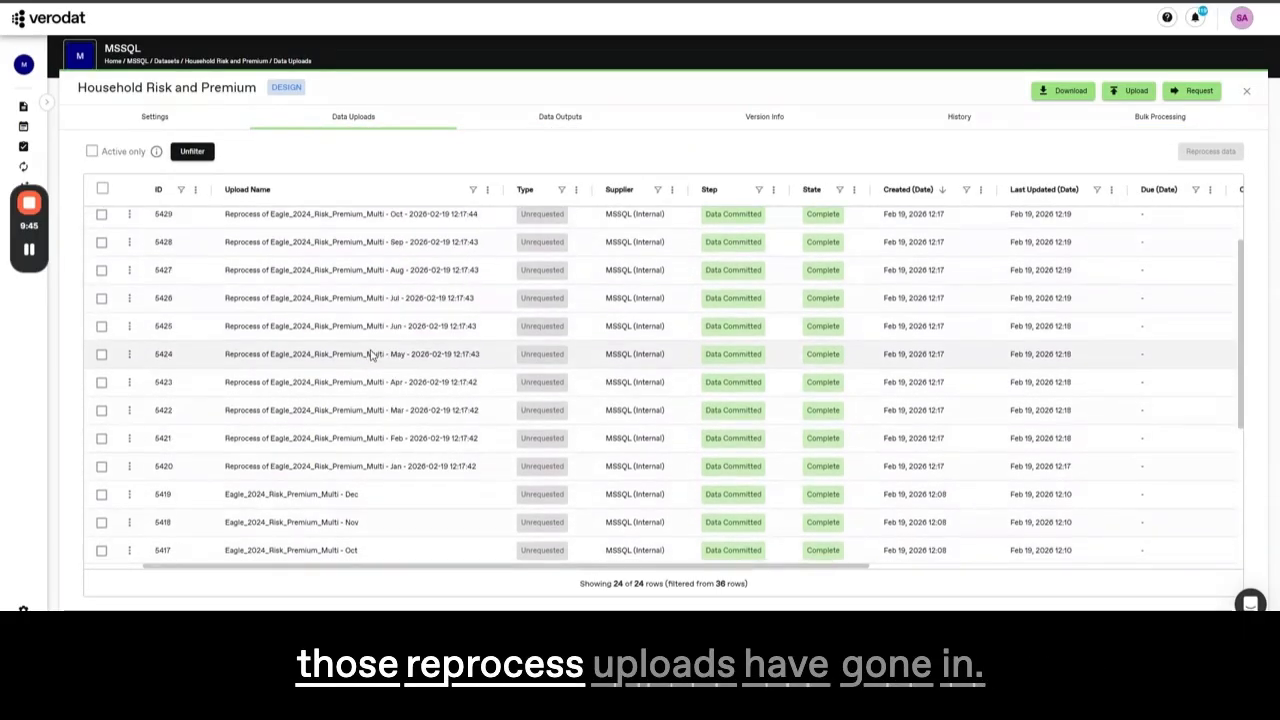
Examine the unique market reference, gross and net premium, and Flood Re columns in the Household Risk and Premium output data.
{"action": "left_click", "coordinate": [558, 118]}
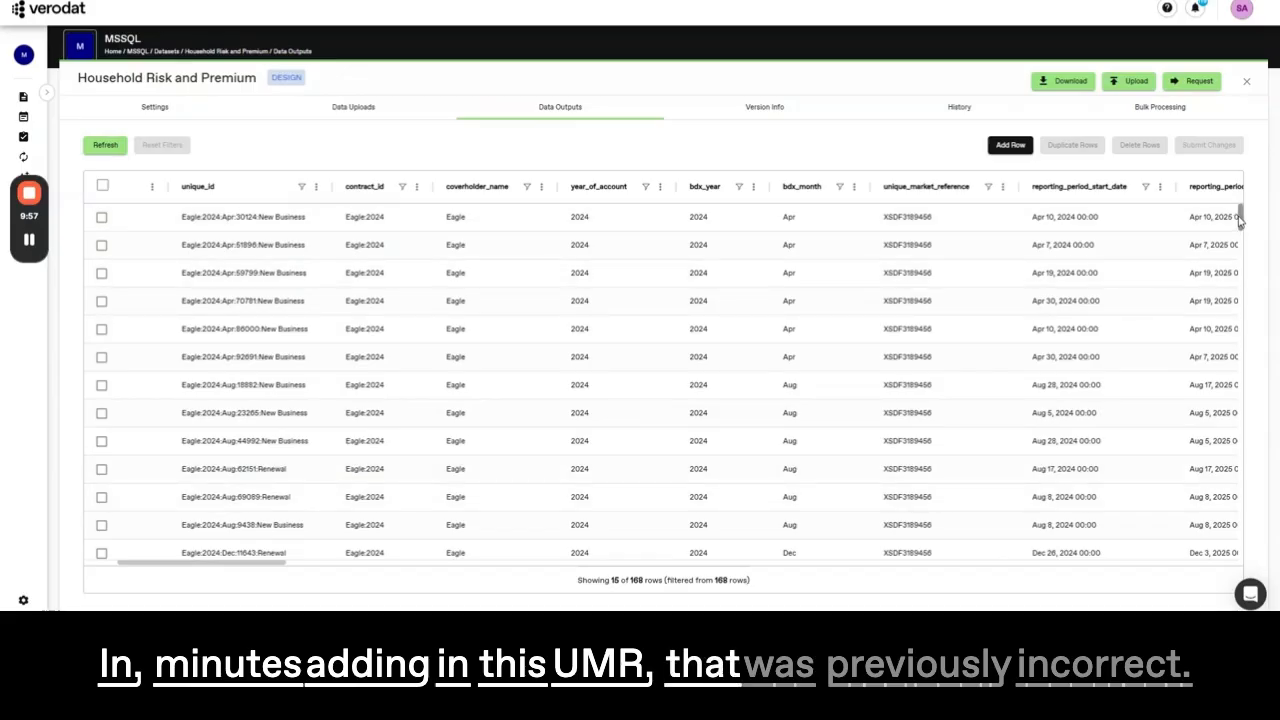
{"action": "left_click_drag", "start_coordinate": [270, 567], "coordinate": [614, 580]}
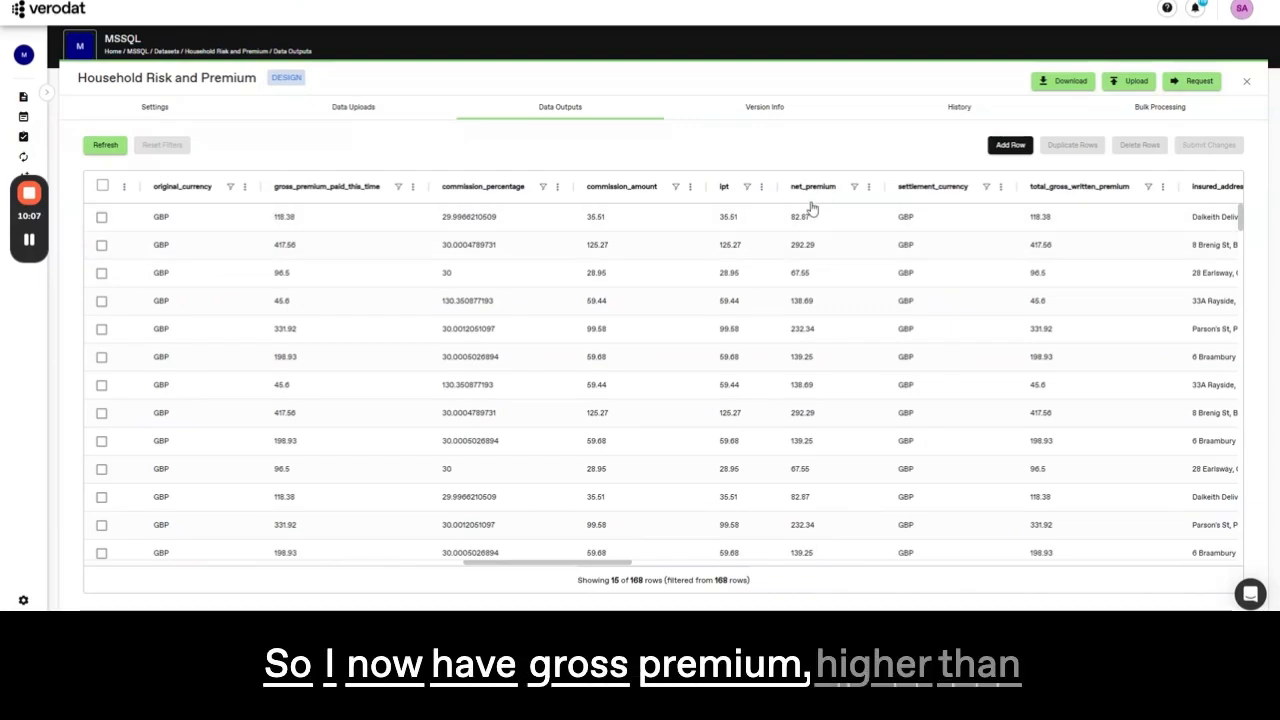
{"action": "left_click_drag", "start_coordinate": [622, 565], "coordinate": [1250, 567]}
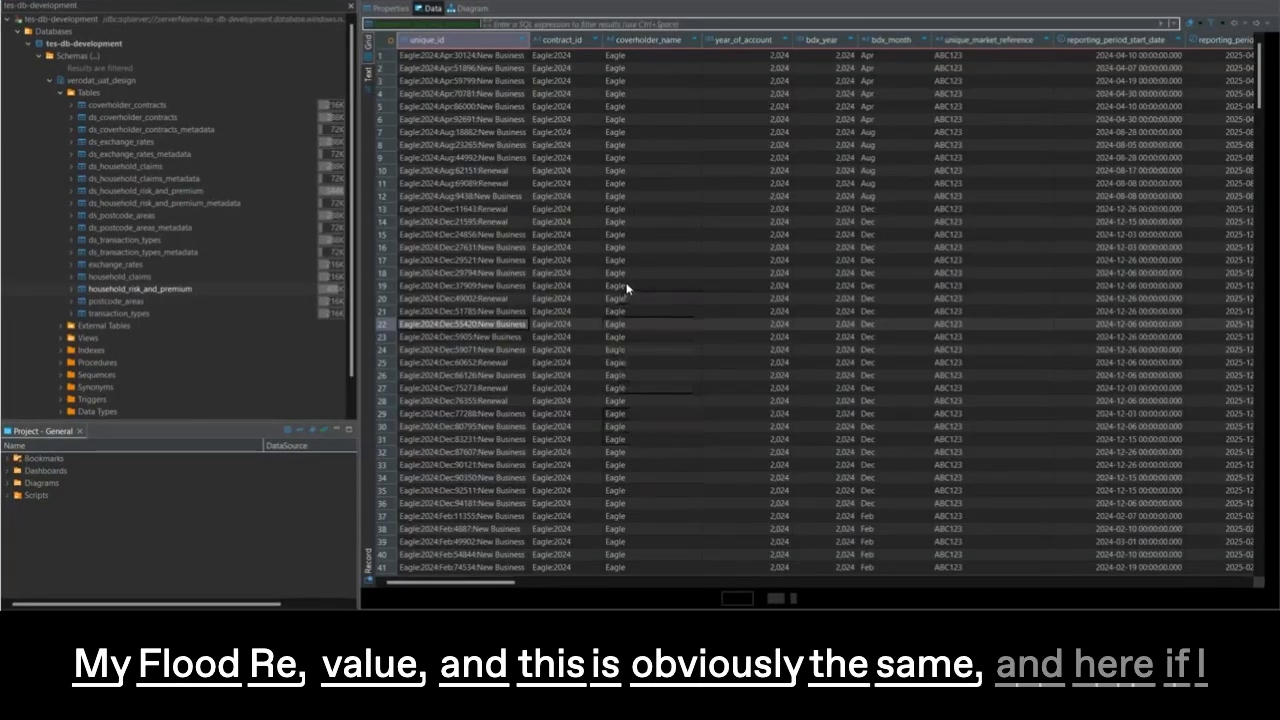
Refresh the household_risk_and_premium table in the database client and examine its columns from unique_market_reference through flood_re.
{"action": "left_click", "coordinate": [634, 269]}
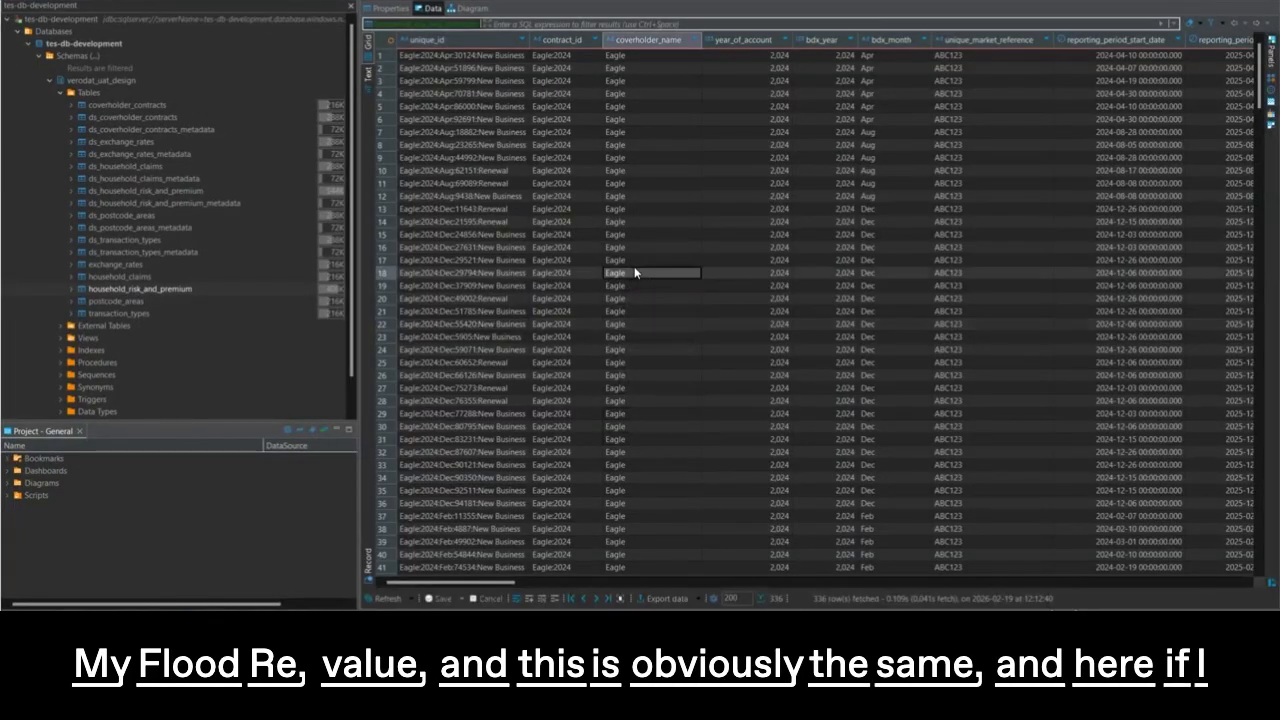
{"action": "key", "text": "F5"}
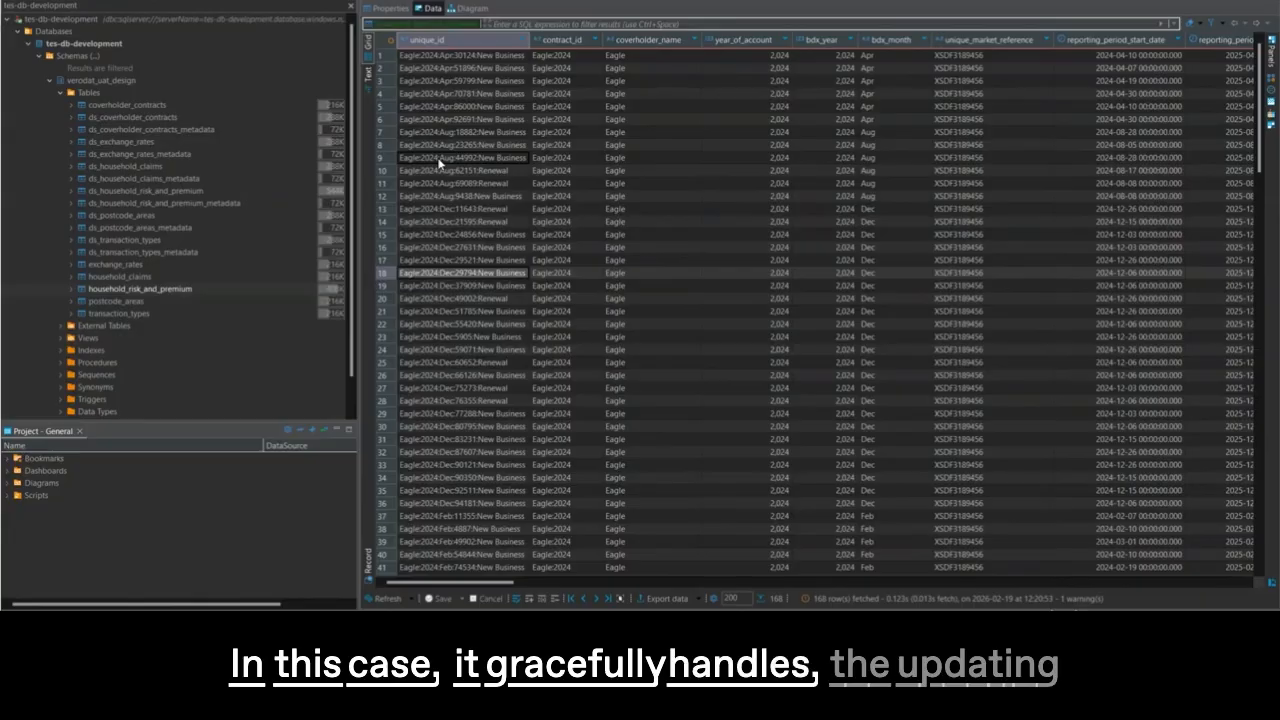
{"action": "scroll", "coordinate": [827, 117], "scroll_direction": "right", "scroll_amount": 2}
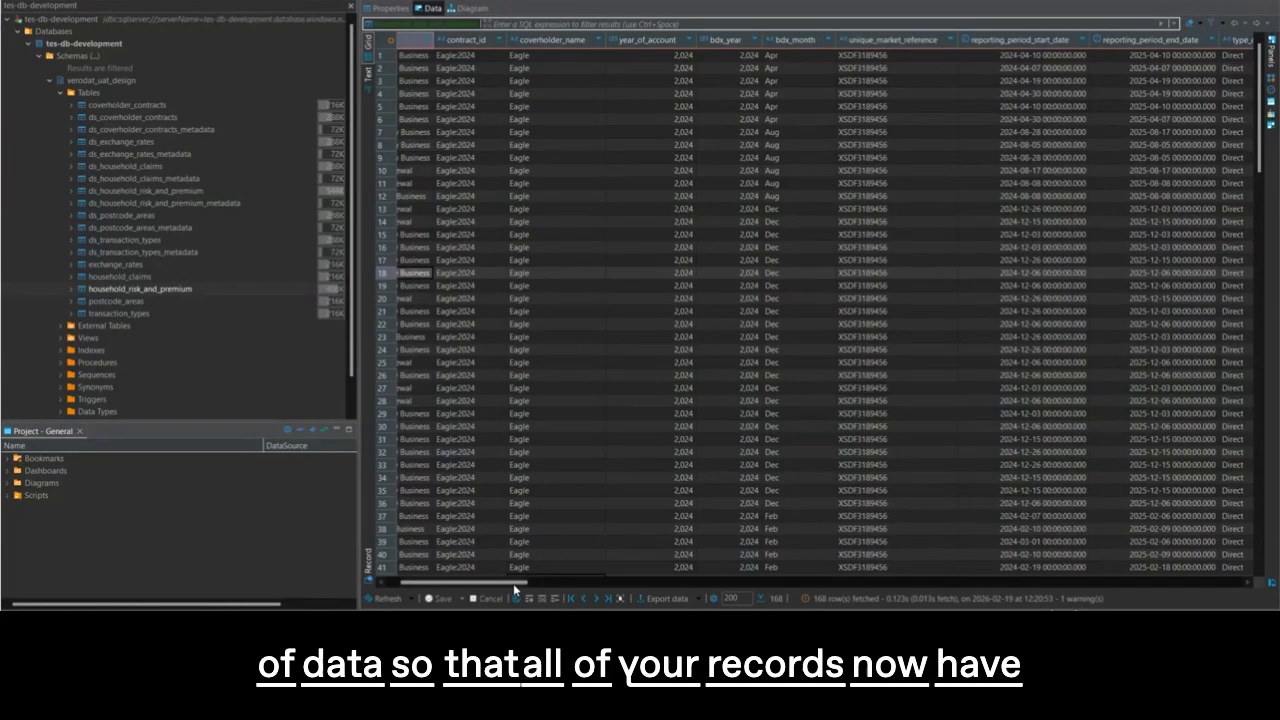
{"action": "left_click_drag", "start_coordinate": [513, 583], "coordinate": [1126, 600]}
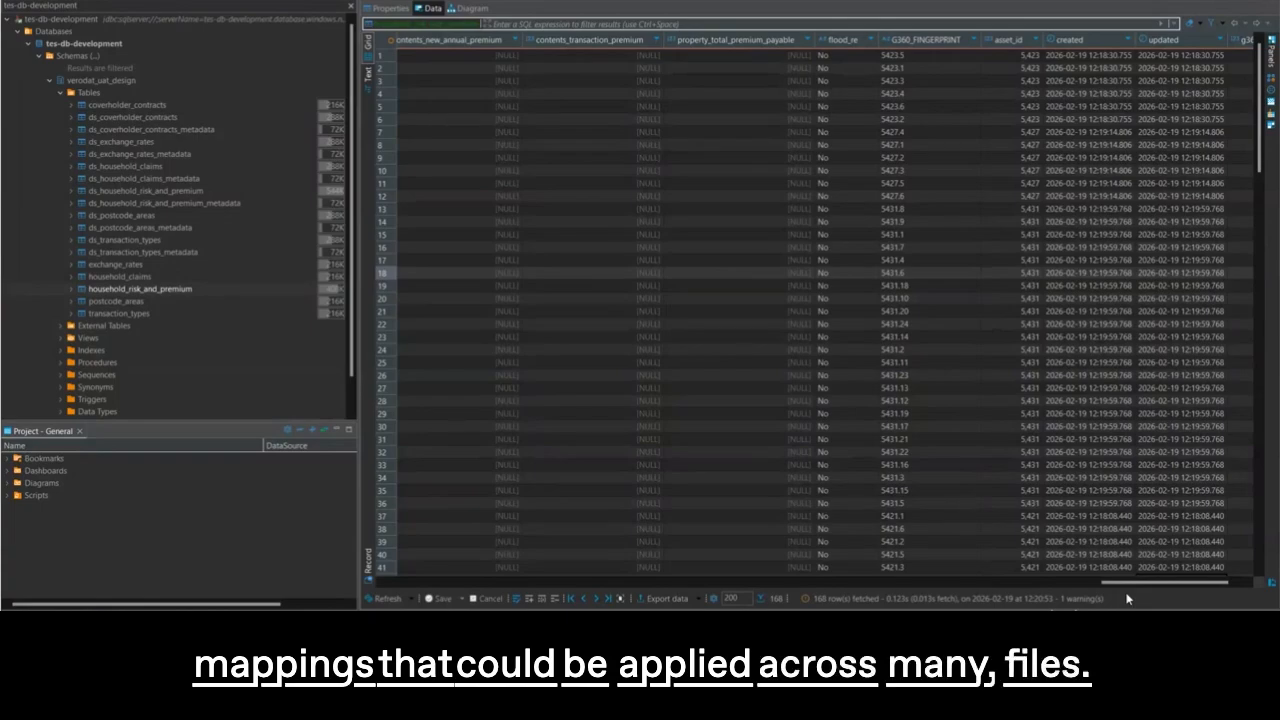
Switch back to Verodat and open the data uploads of the Household Risk and Premium dataset.
{"action": "mouse_move", "coordinate": [714, 647]}
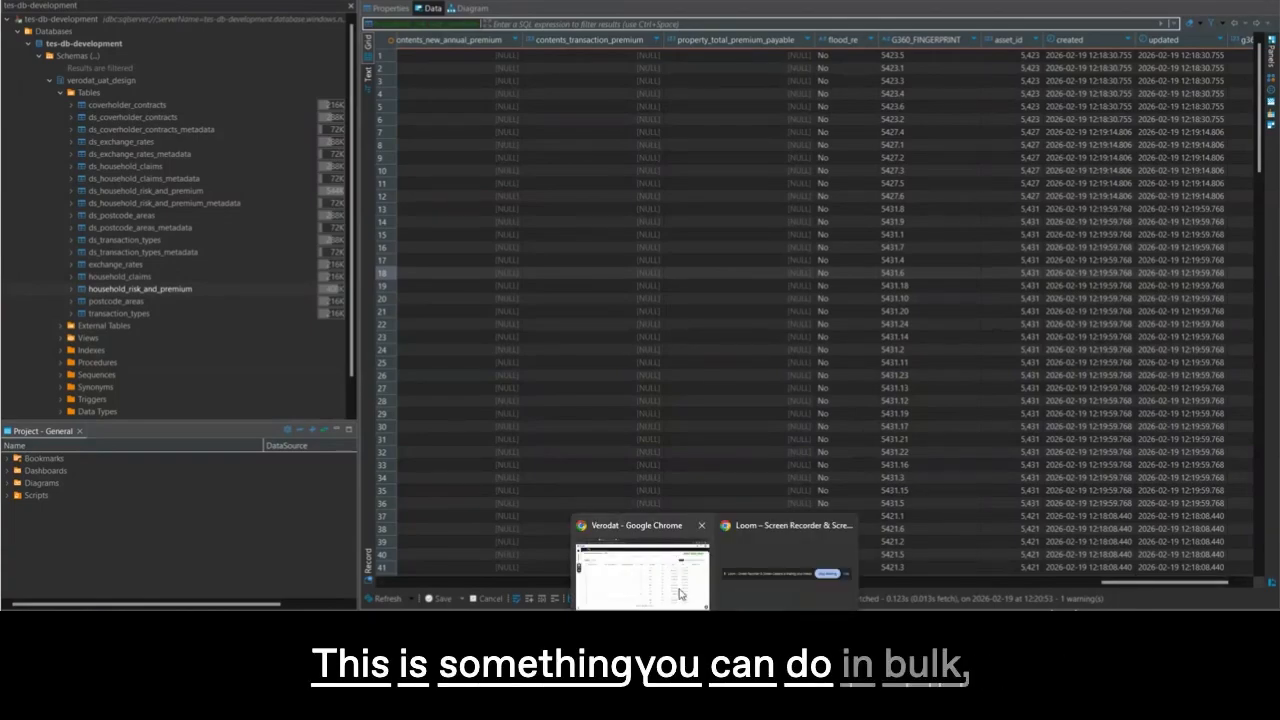
{"action": "left_click", "coordinate": [679, 594]}
{"action": "left_click", "coordinate": [351, 108]}
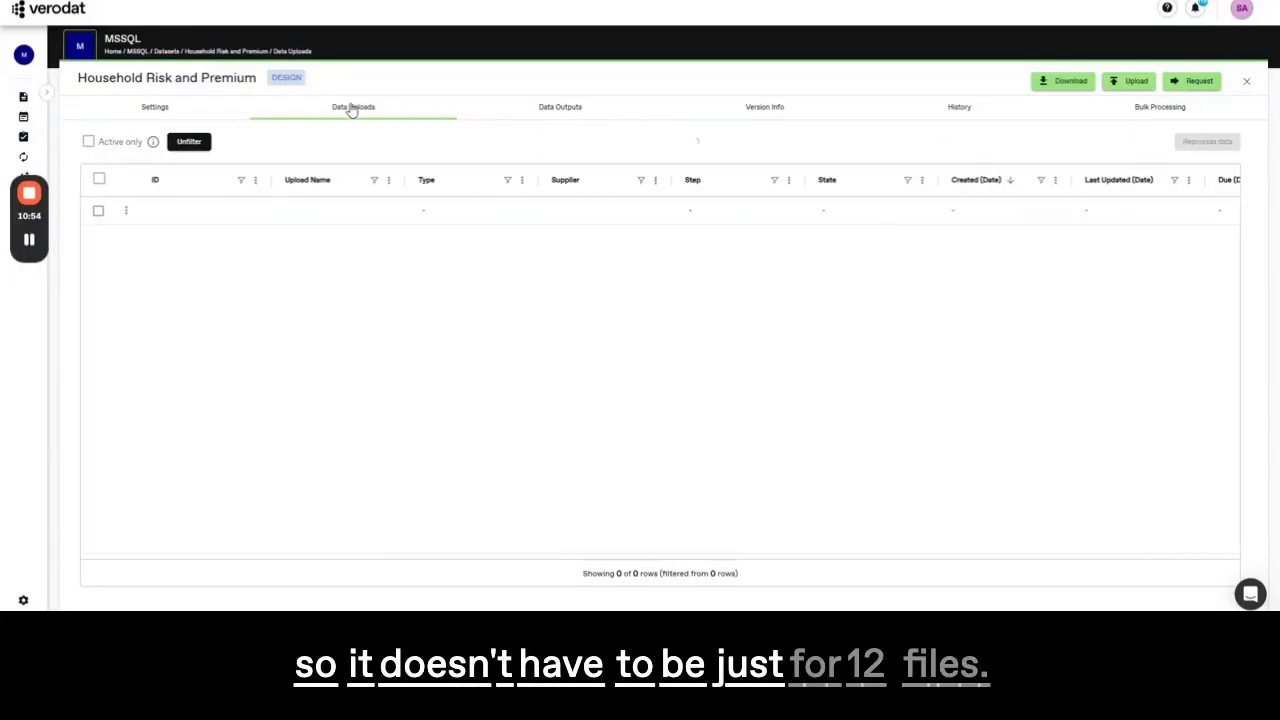